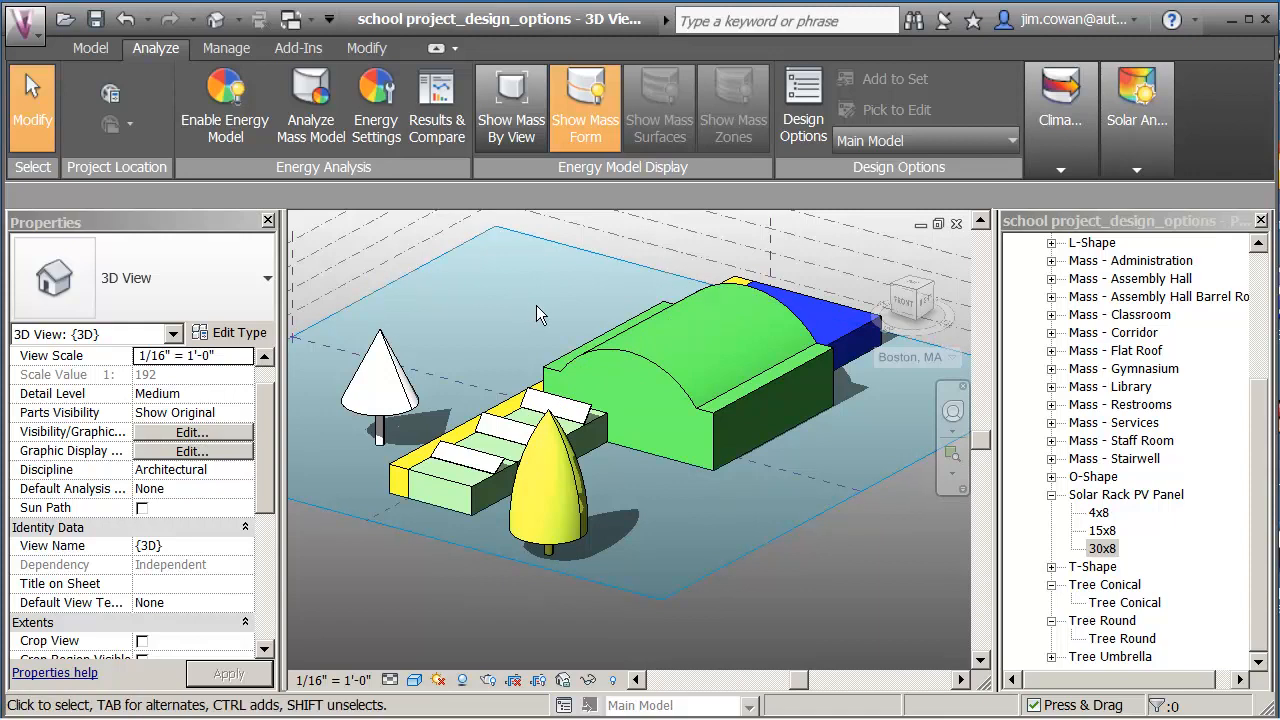
Create a new design option set, rename it 'Layout', and add a second option to it.
left_click(787, 142)
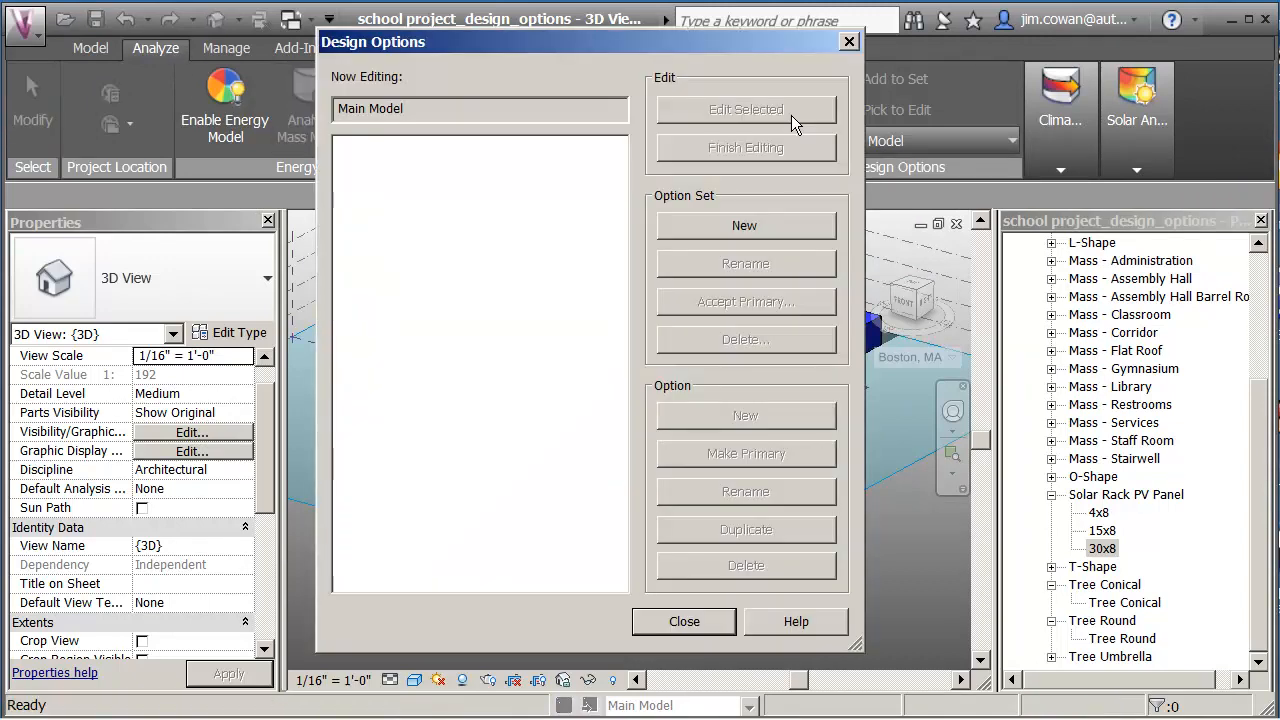
left_click(745, 226)
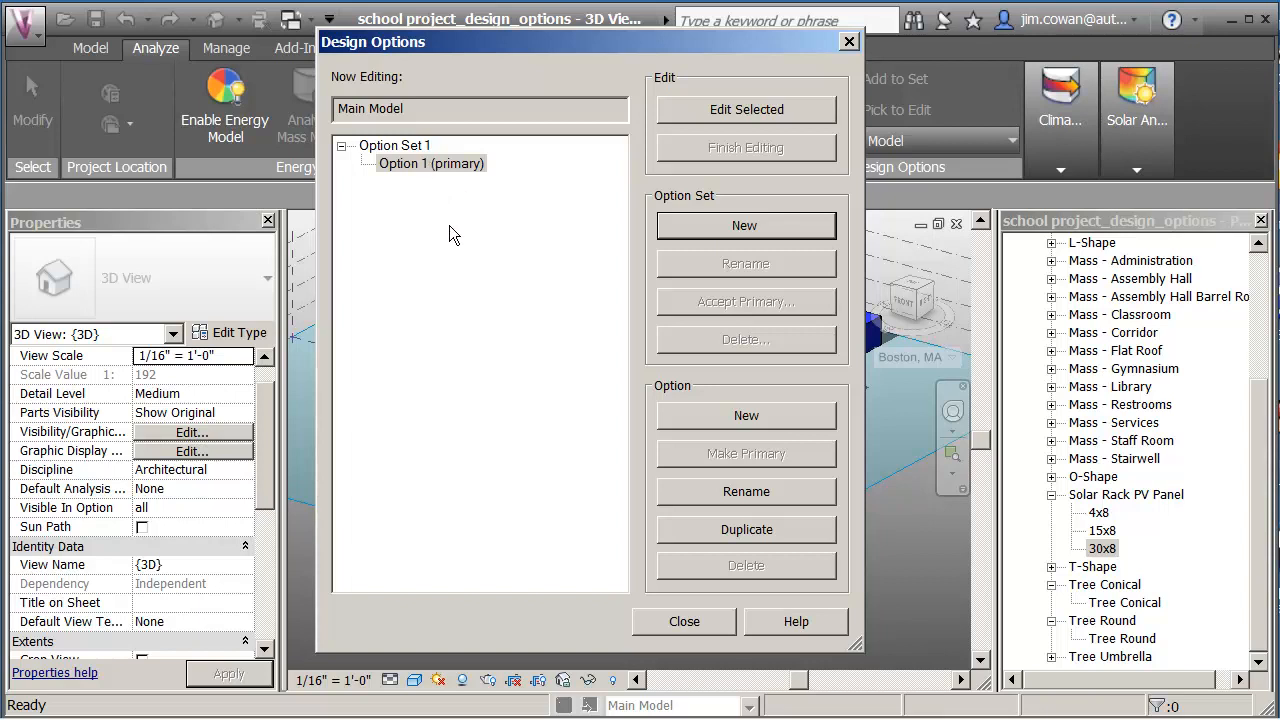
left_click(420, 147)
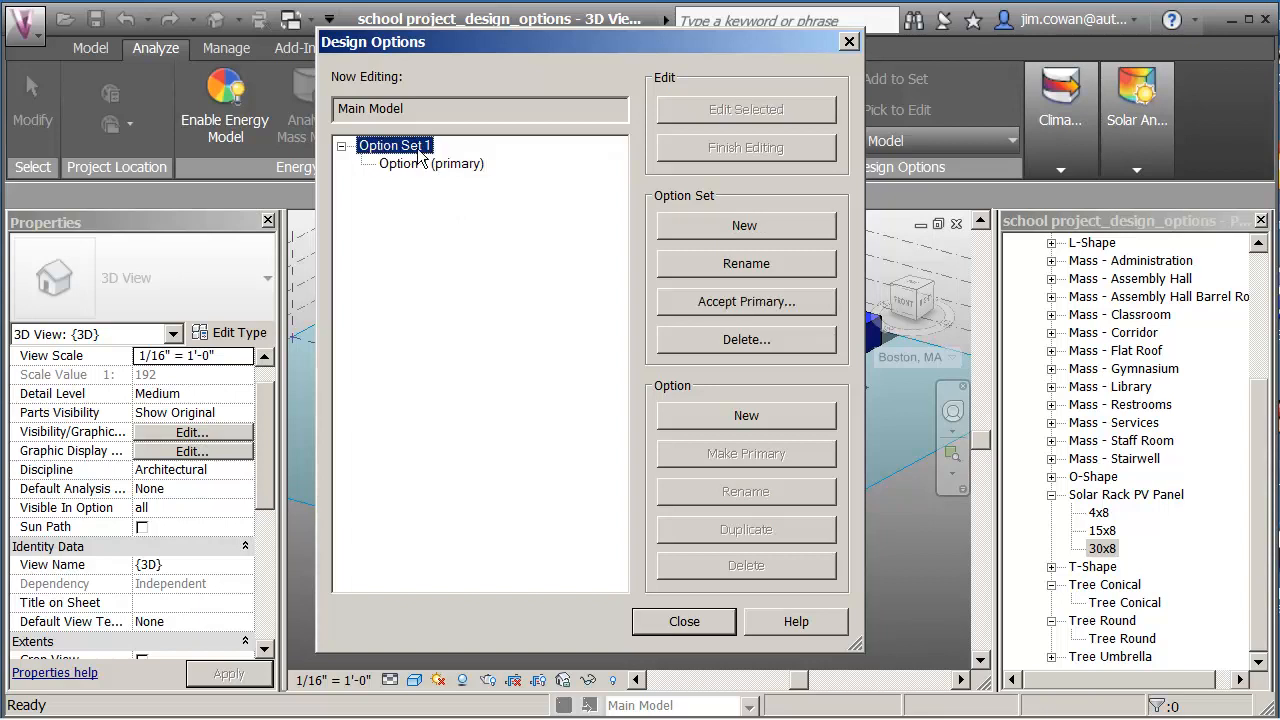
left_click(750, 264)
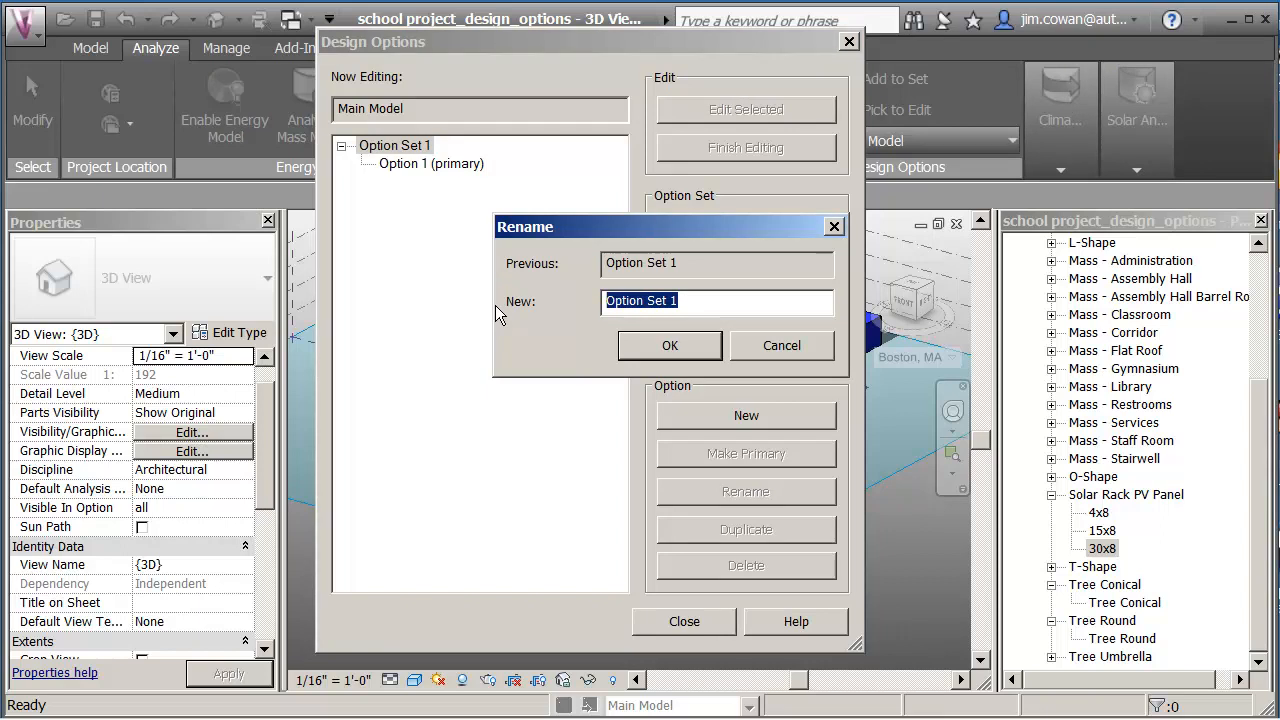
type("Layou")
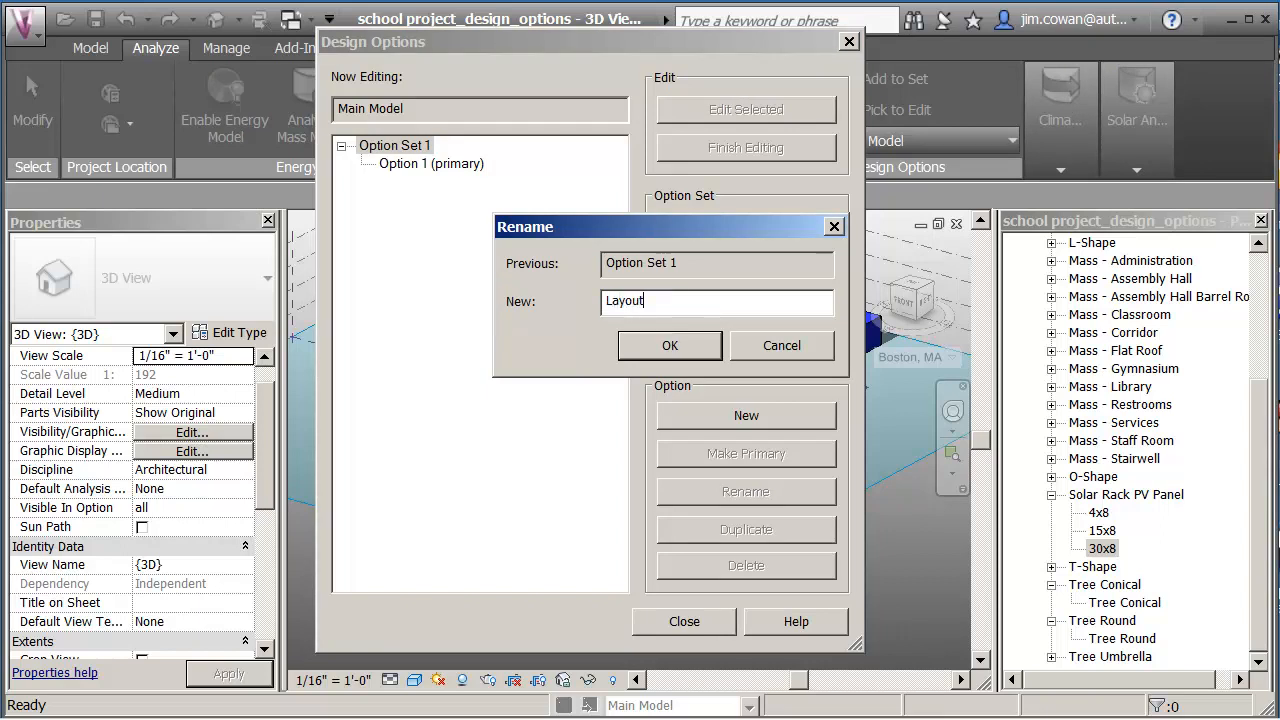
type("t")
left_click(664, 350)
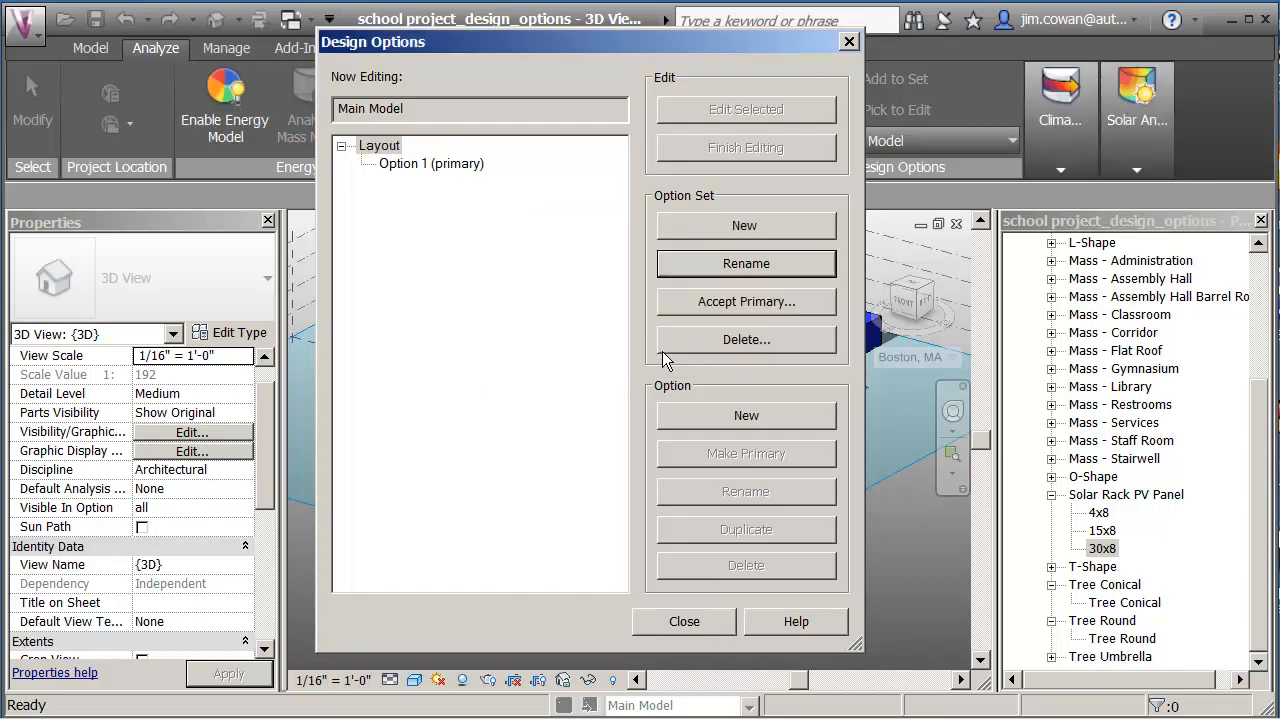
left_click(742, 417)
Rename Option 1 to 'Single level'.
left_click(418, 170)
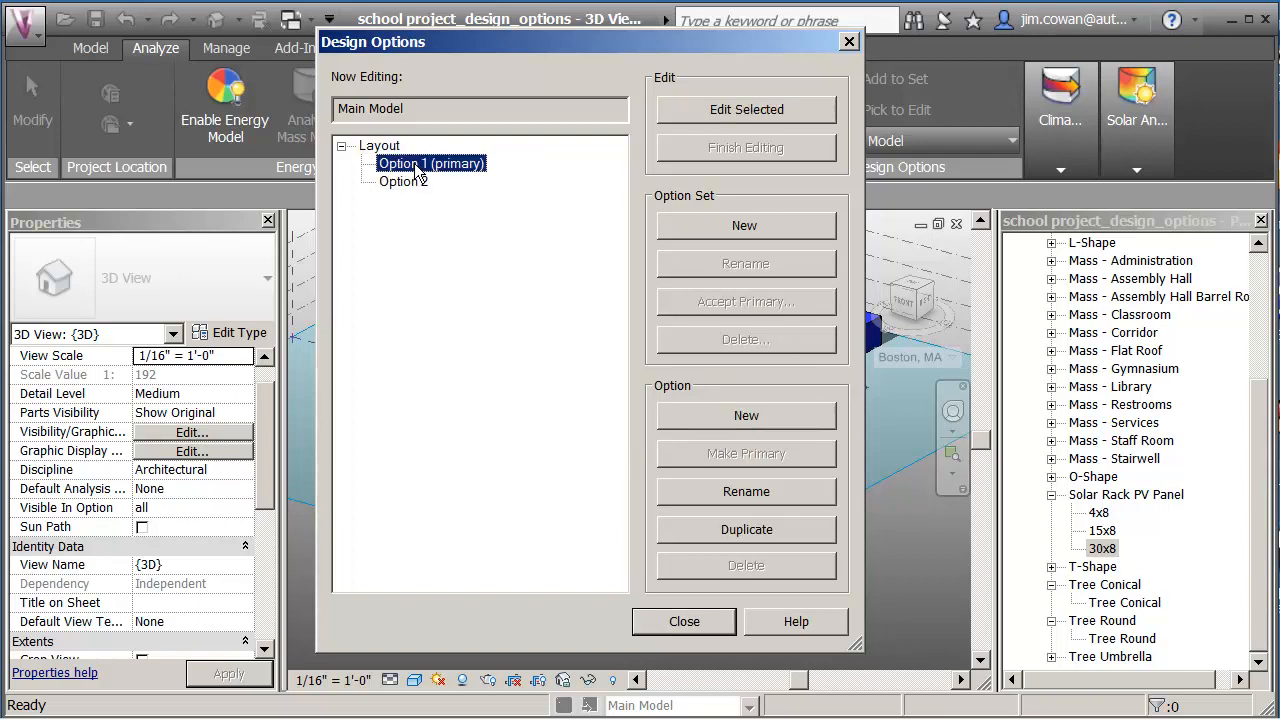
left_click(744, 490)
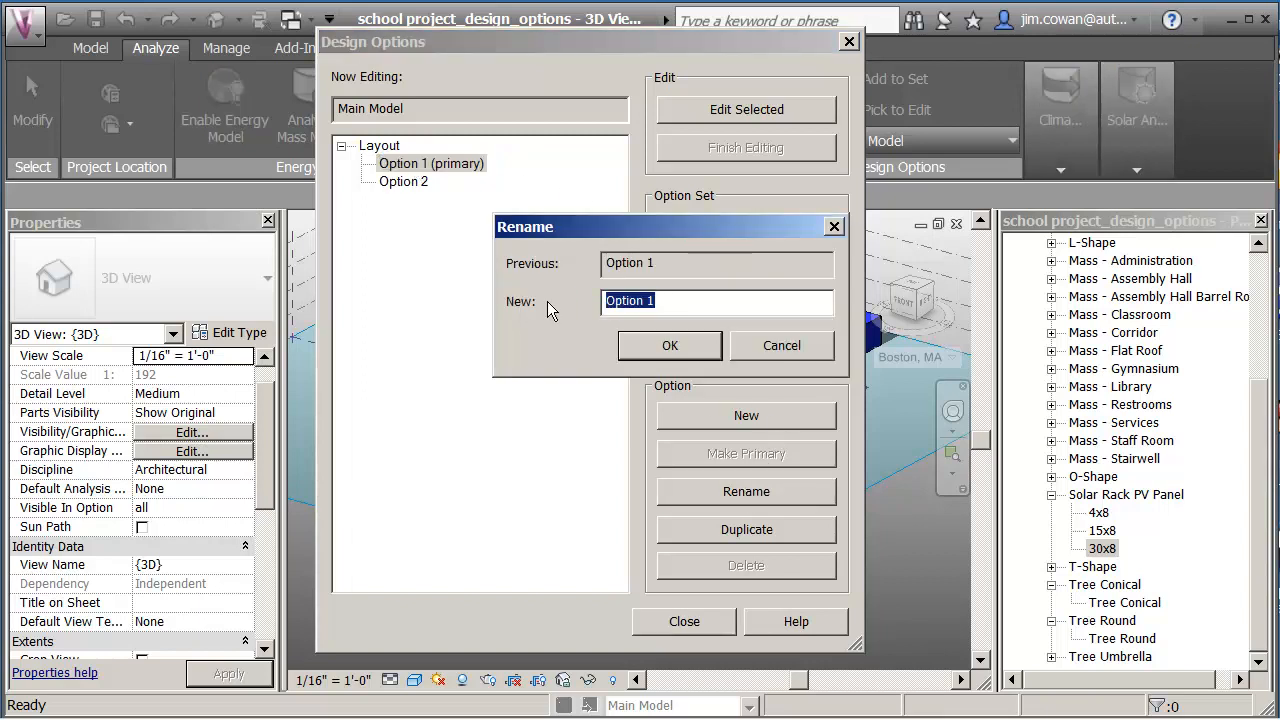
type("Single level")
left_click(680, 350)
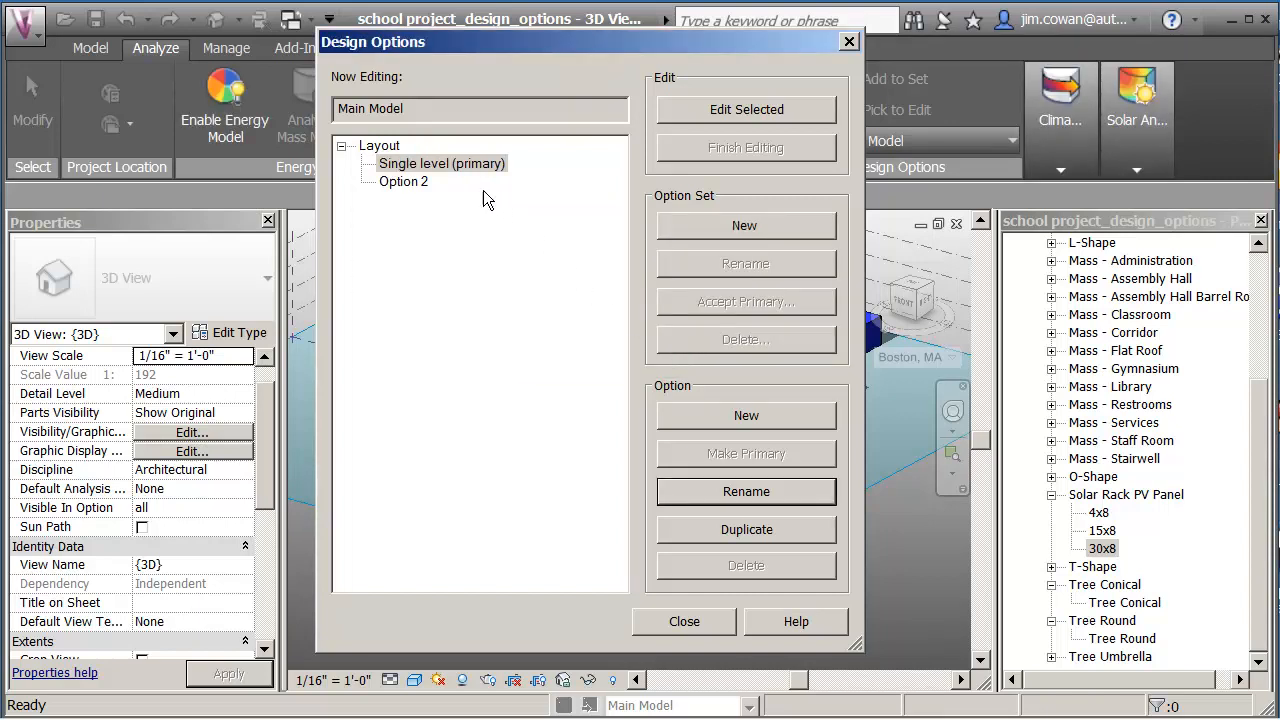
Rename Option 2 to 'Stacked Classrooms' and close the design options manager.
left_click(410, 184)
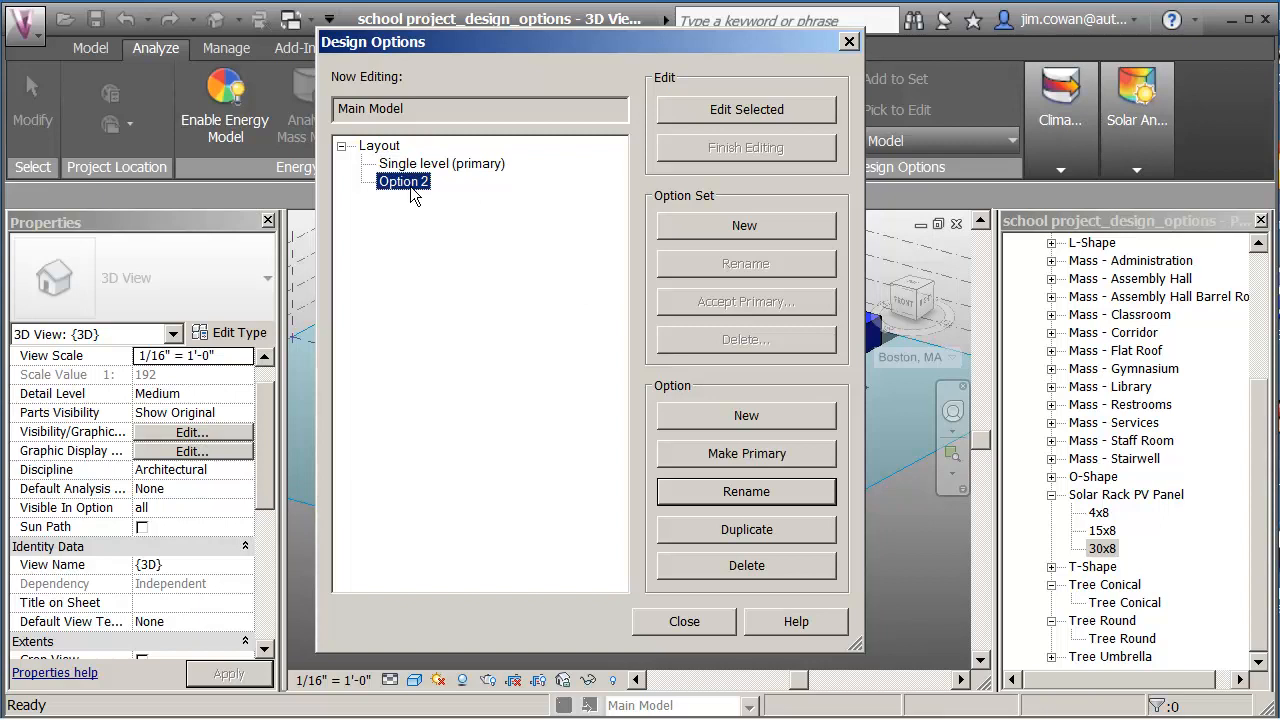
left_click(760, 484)
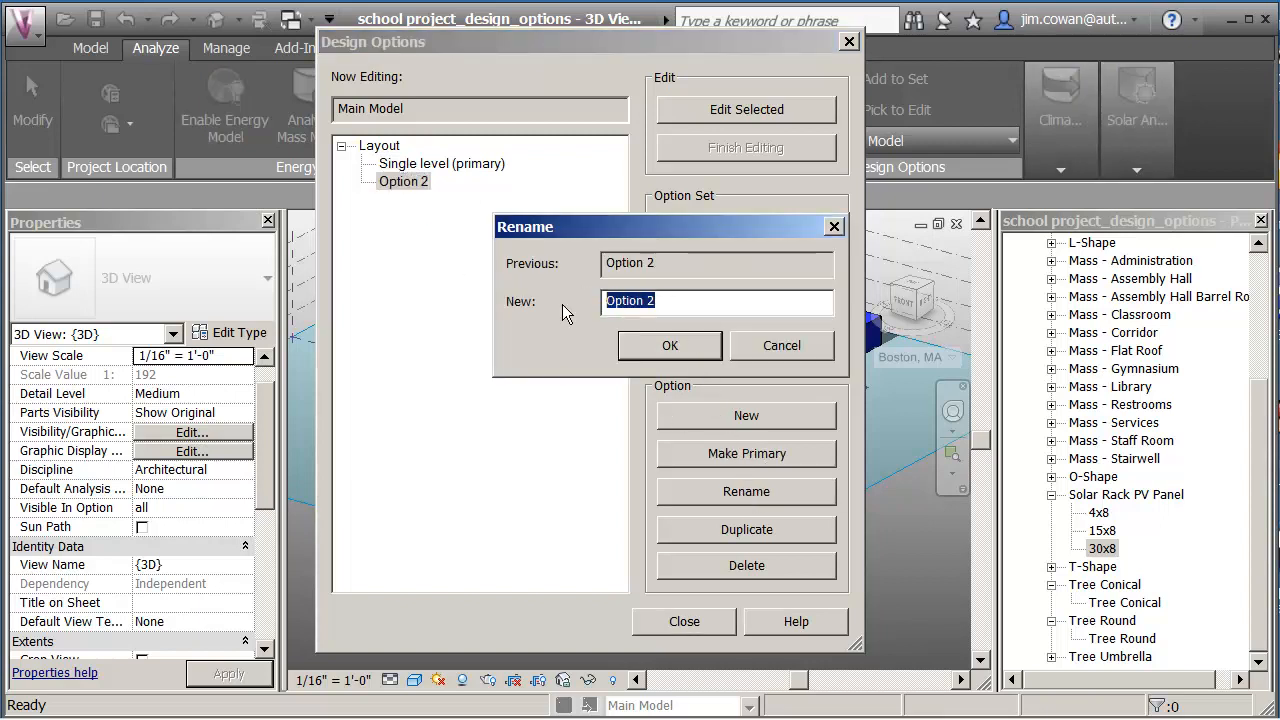
type("Stacked Cl")
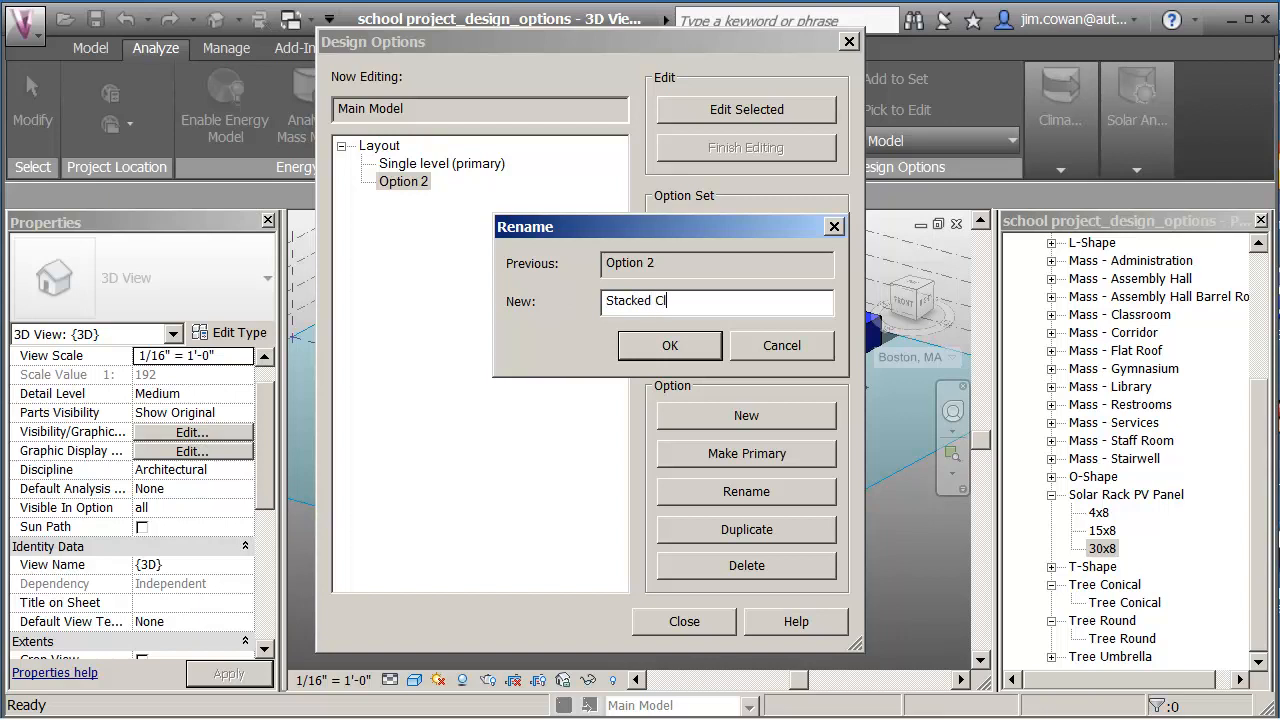
type("assrooms")
left_click(688, 353)
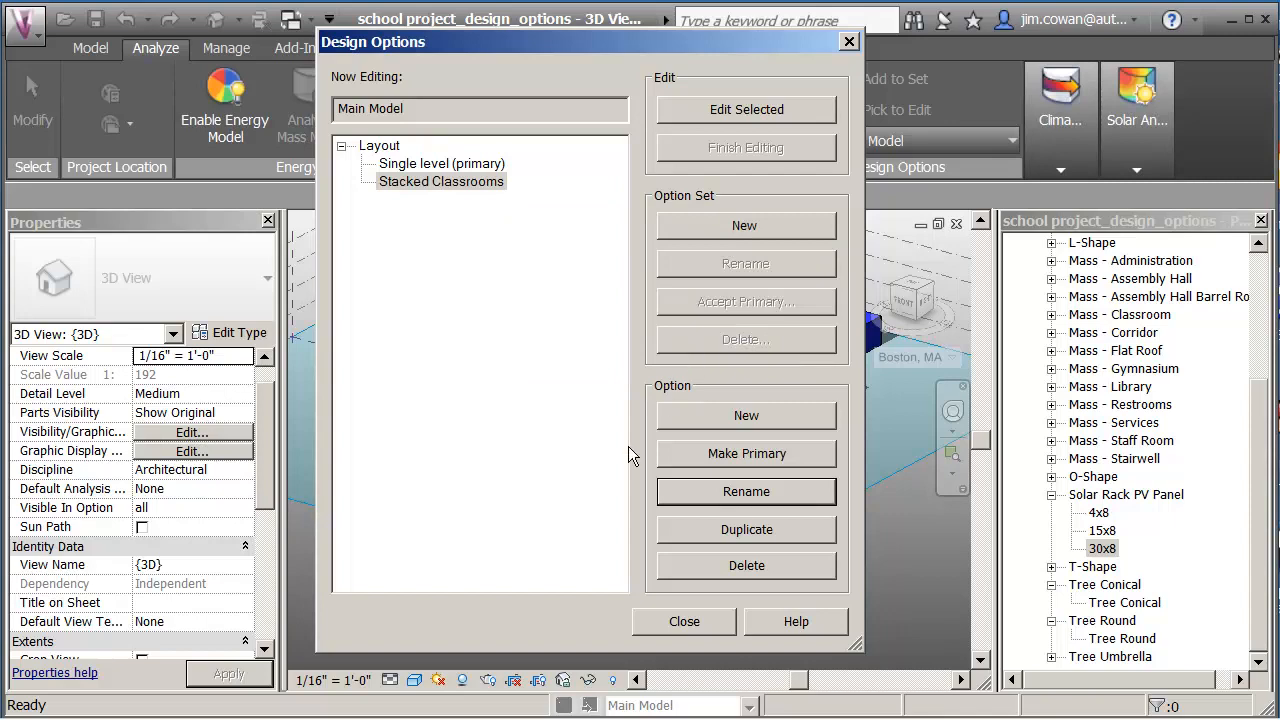
left_click(692, 624)
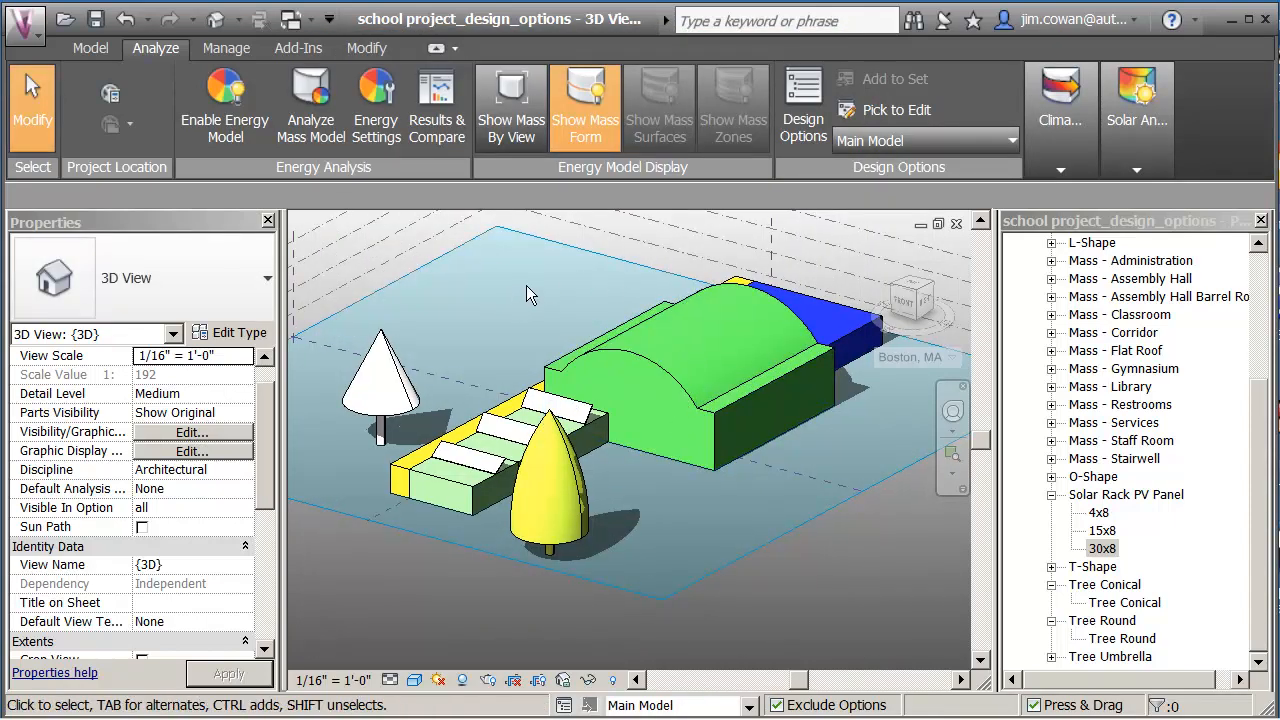
Check that the conical tree and the corridor mass belong to the Main Model.
left_click(383, 362)
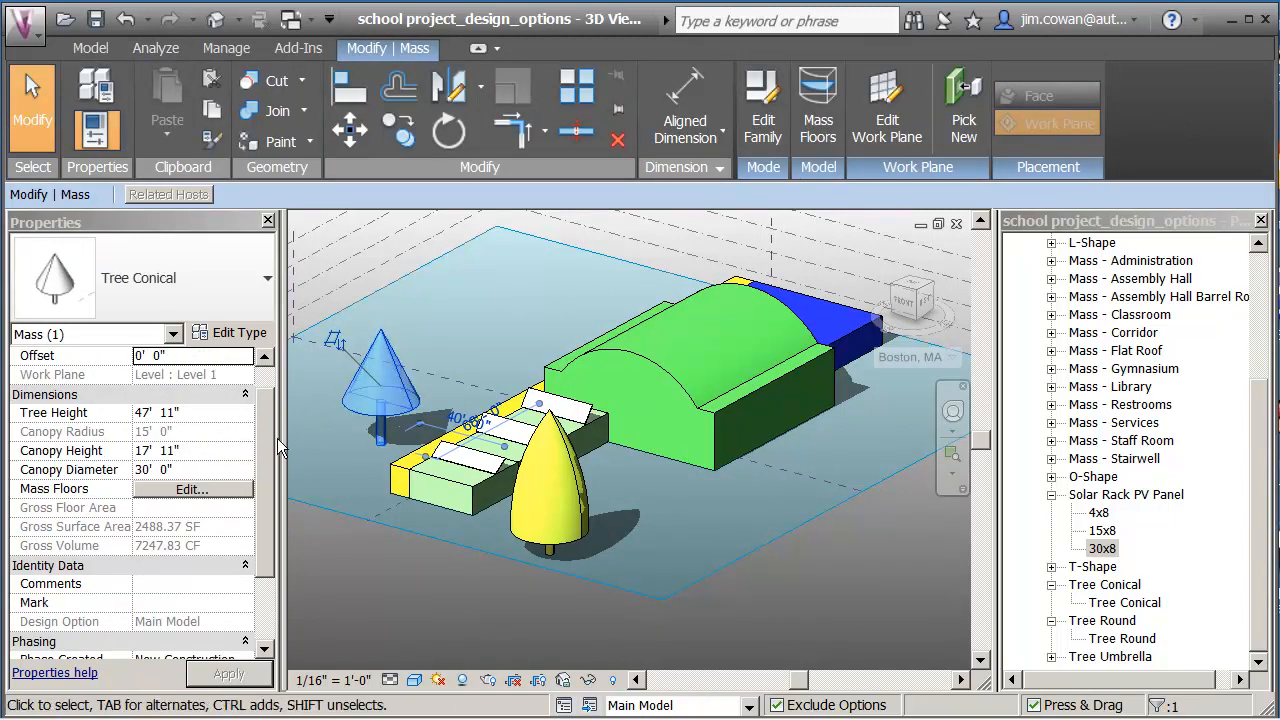
left_click_drag(271, 538, 274, 600)
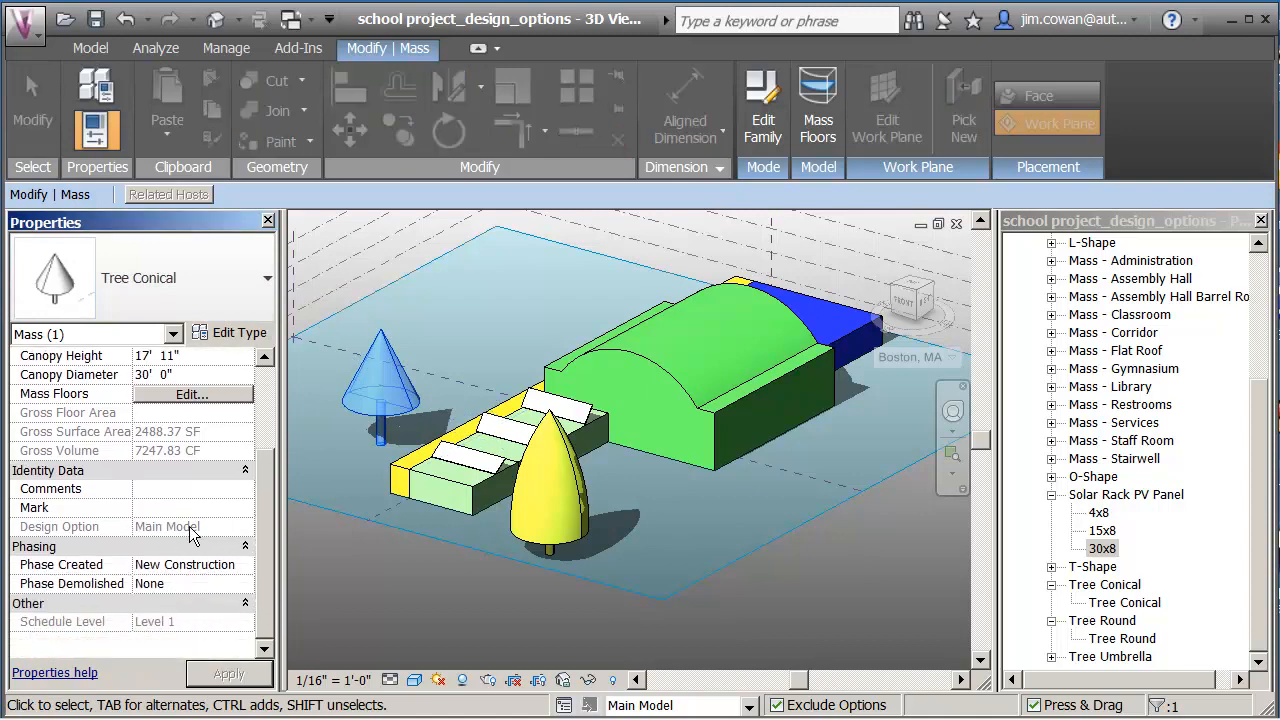
left_click(344, 550)
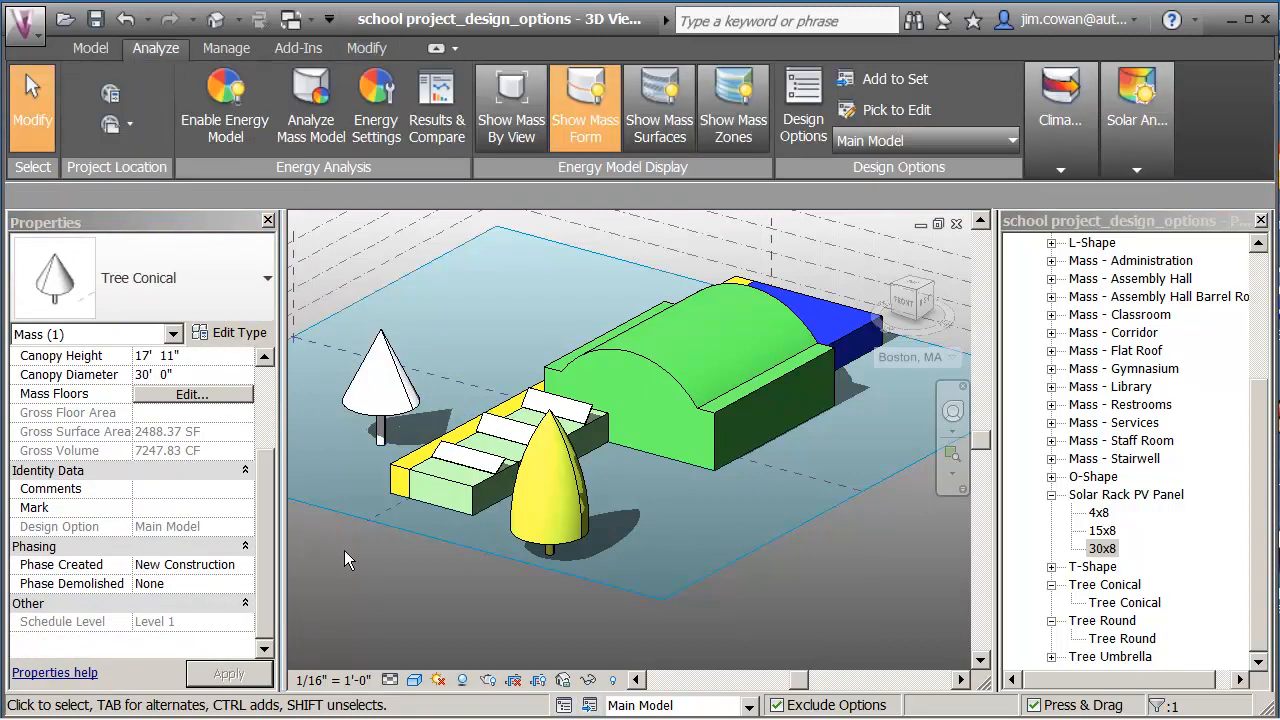
left_click(393, 493)
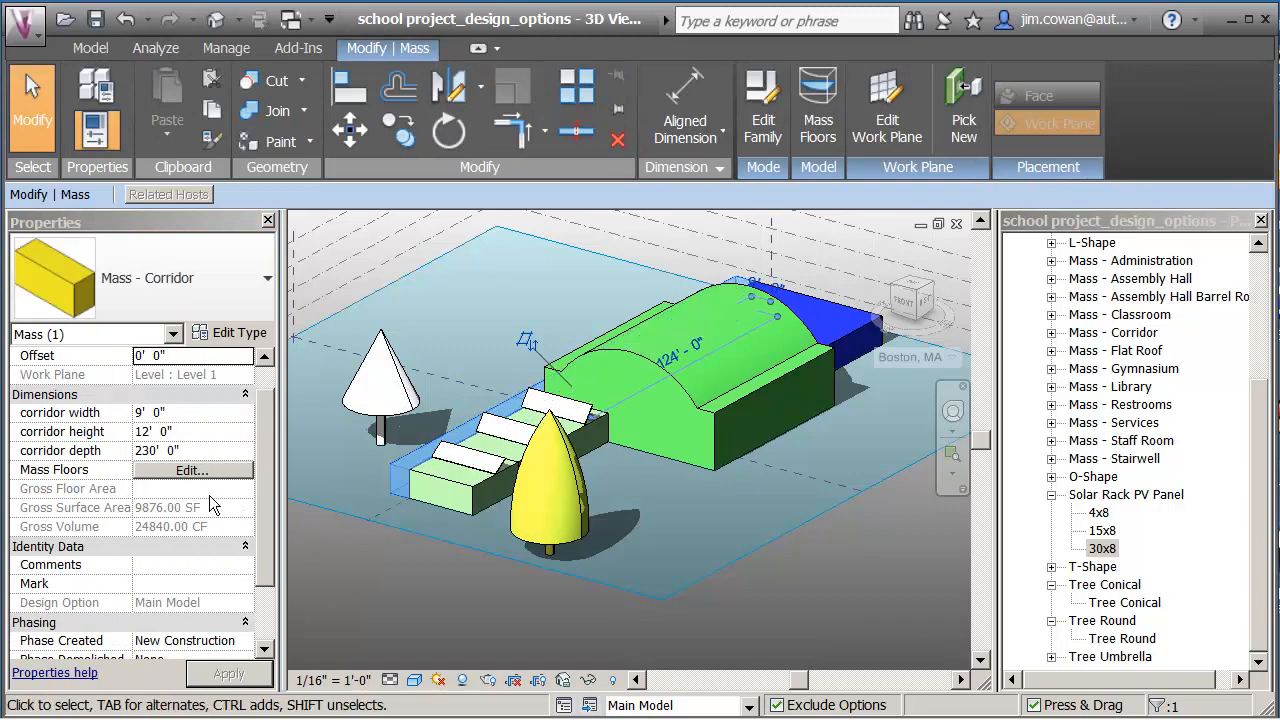
left_click(385, 572)
Select the conical and round trees and bring up the Temporary Hide/Isolate choices.
mouse_move(464, 547)
middle_mouse_down("shift")
mouse_move(505, 525)
mouse_move(470, 537)
mouse_move(475, 549)
middle_mouse_up("shift")
scroll(470, 537, "up", 1)
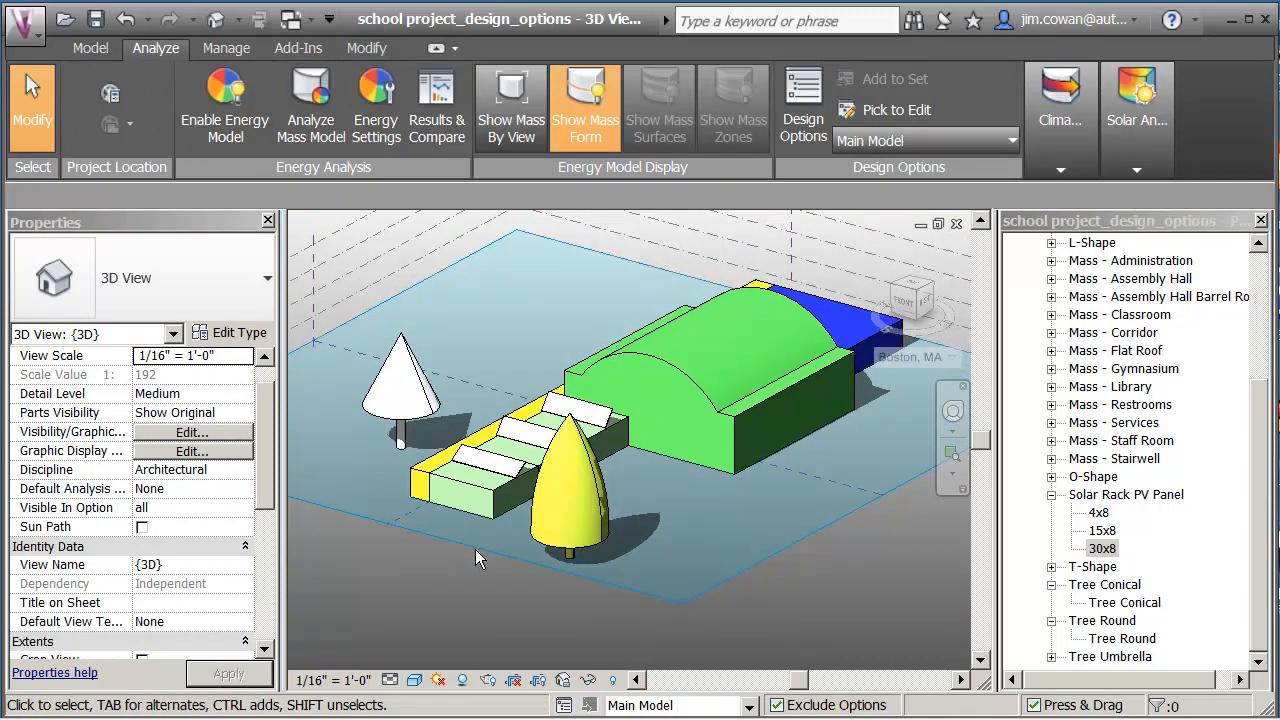
left_click(418, 426)
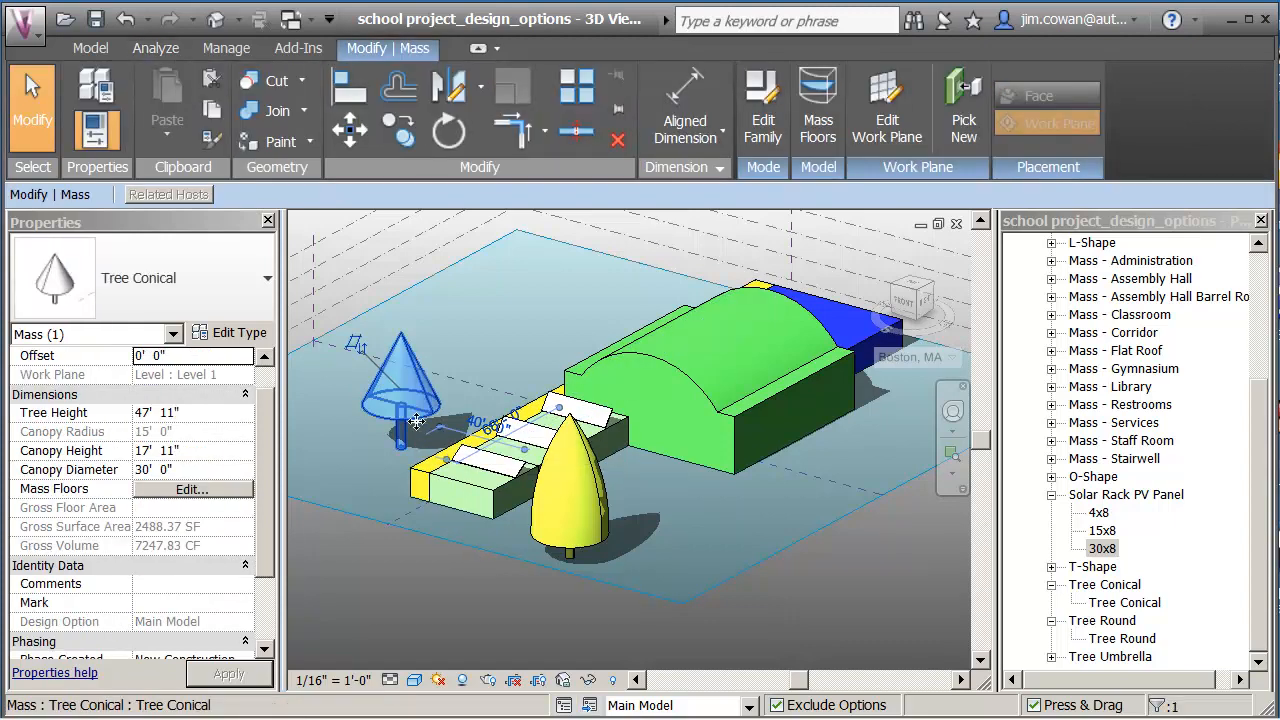
left_click(584, 544, "ctrl")
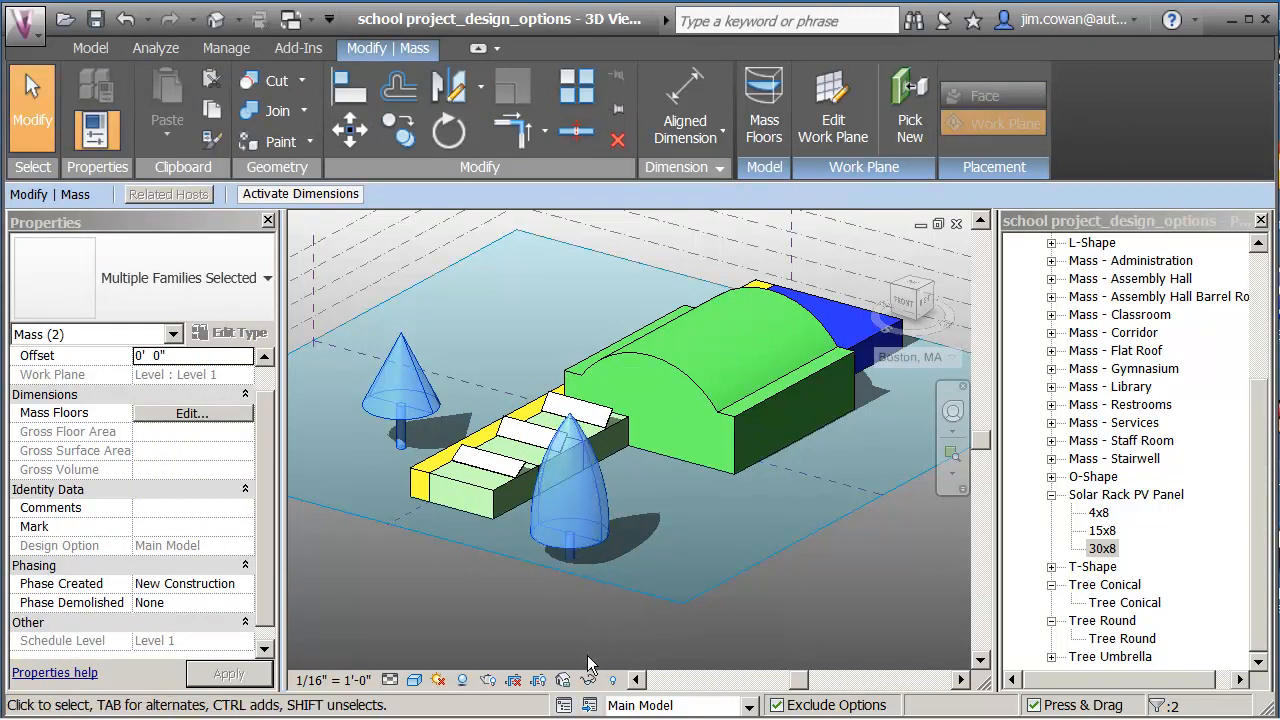
left_click(596, 679)
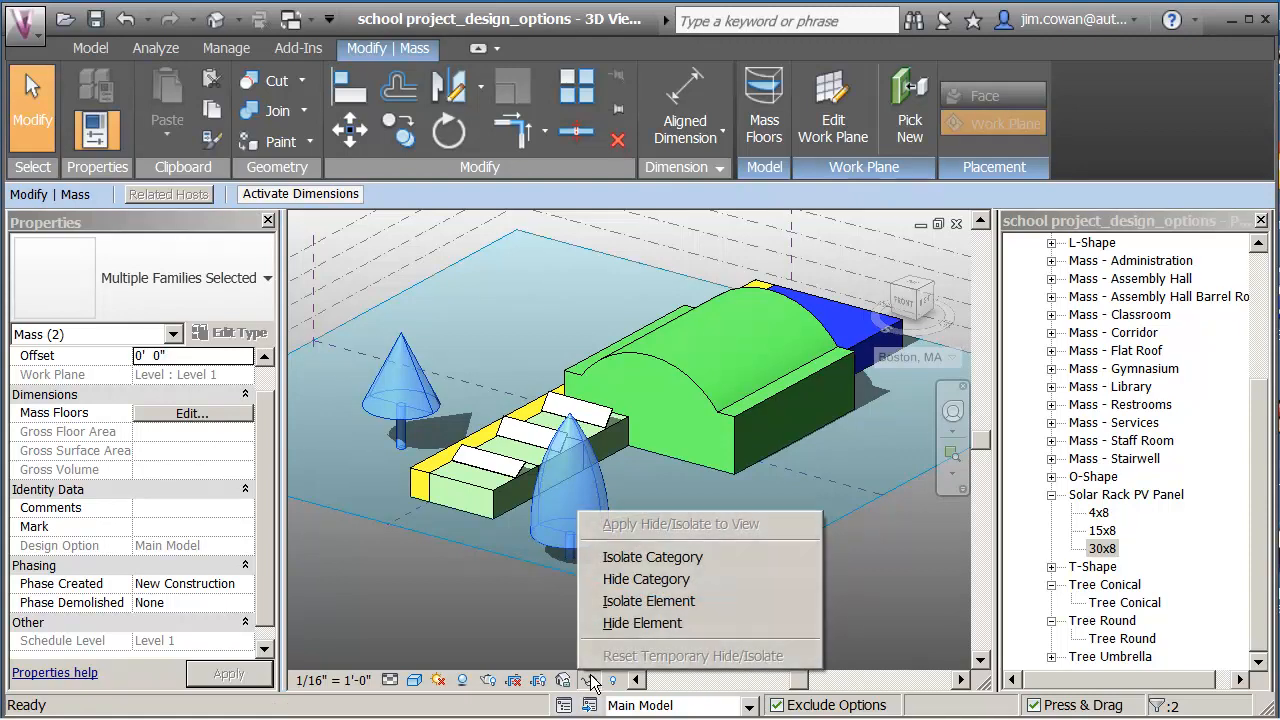
Temporarily hide both trees and select all nine building masses, including the corridor.
left_click(643, 623)
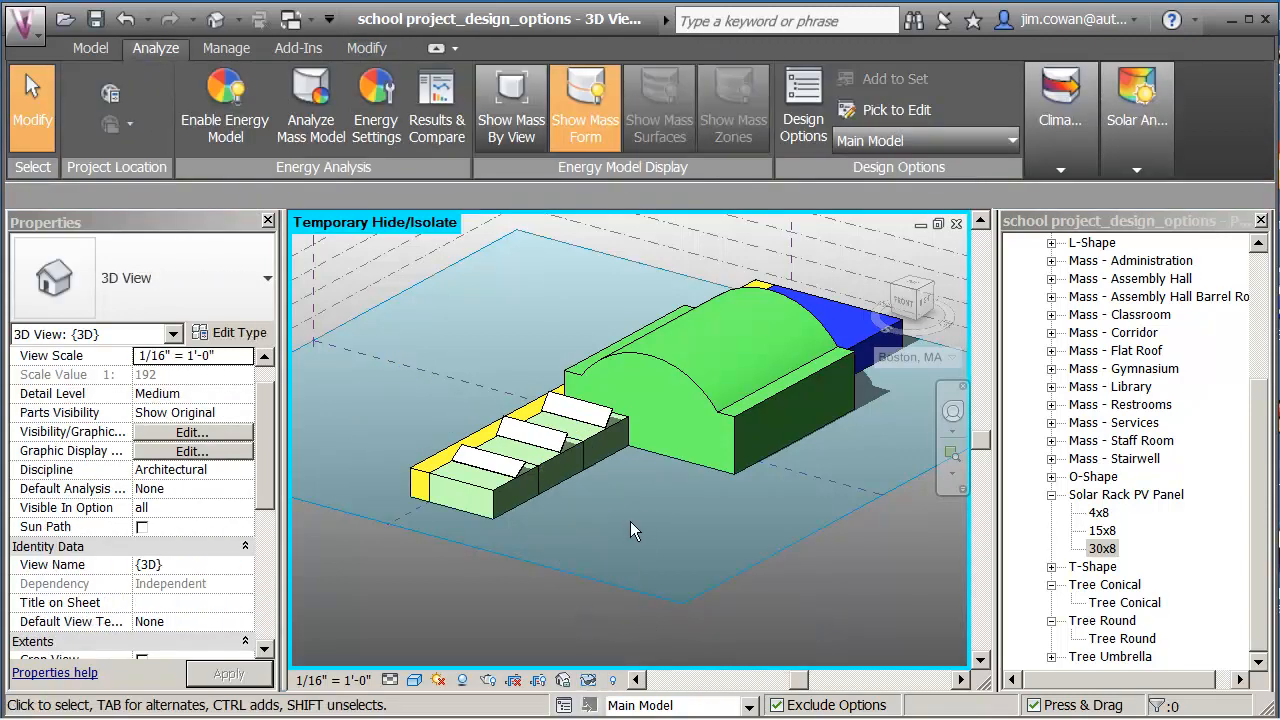
scroll(632, 521, "down", 2)
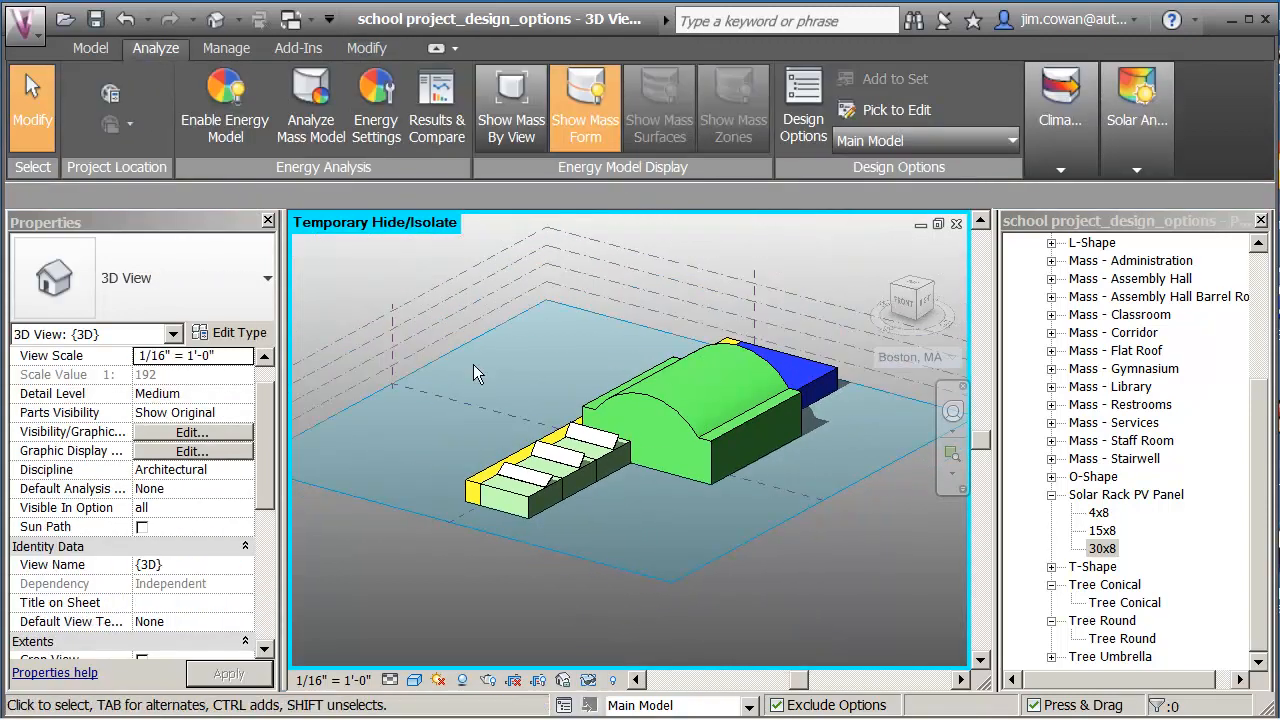
left_click_drag(422, 259, 853, 567)
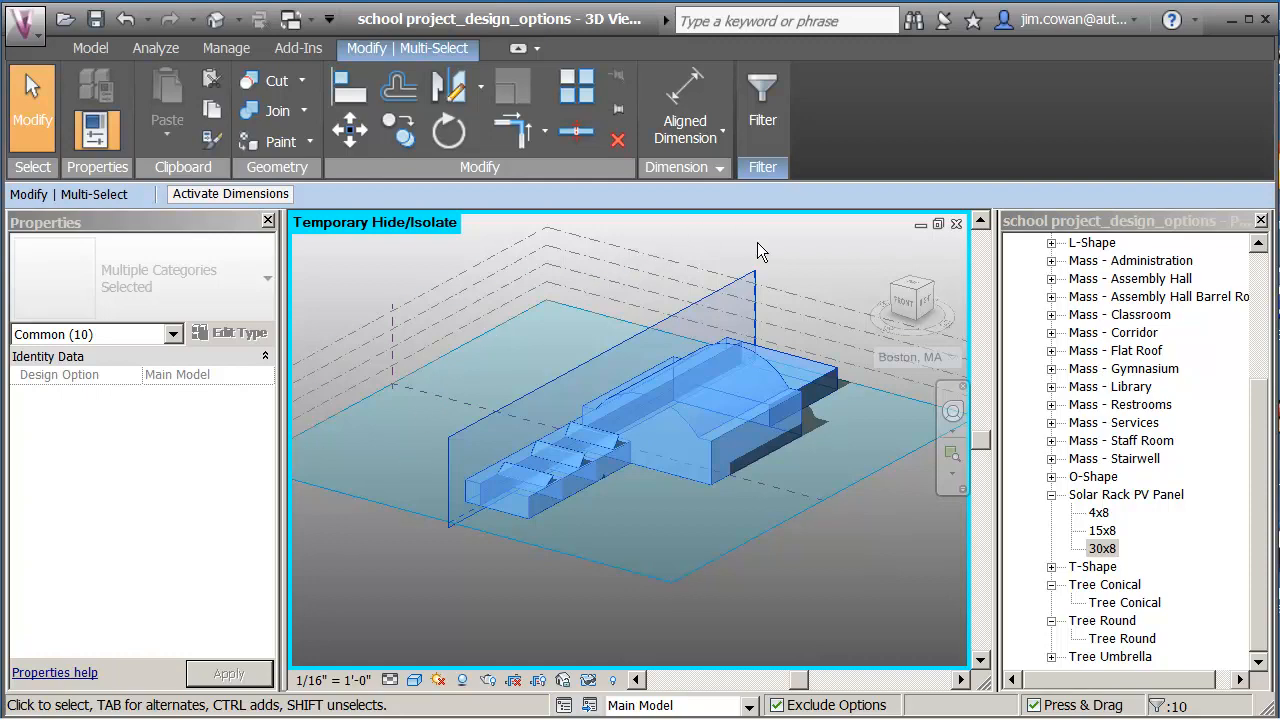
key("Escape")
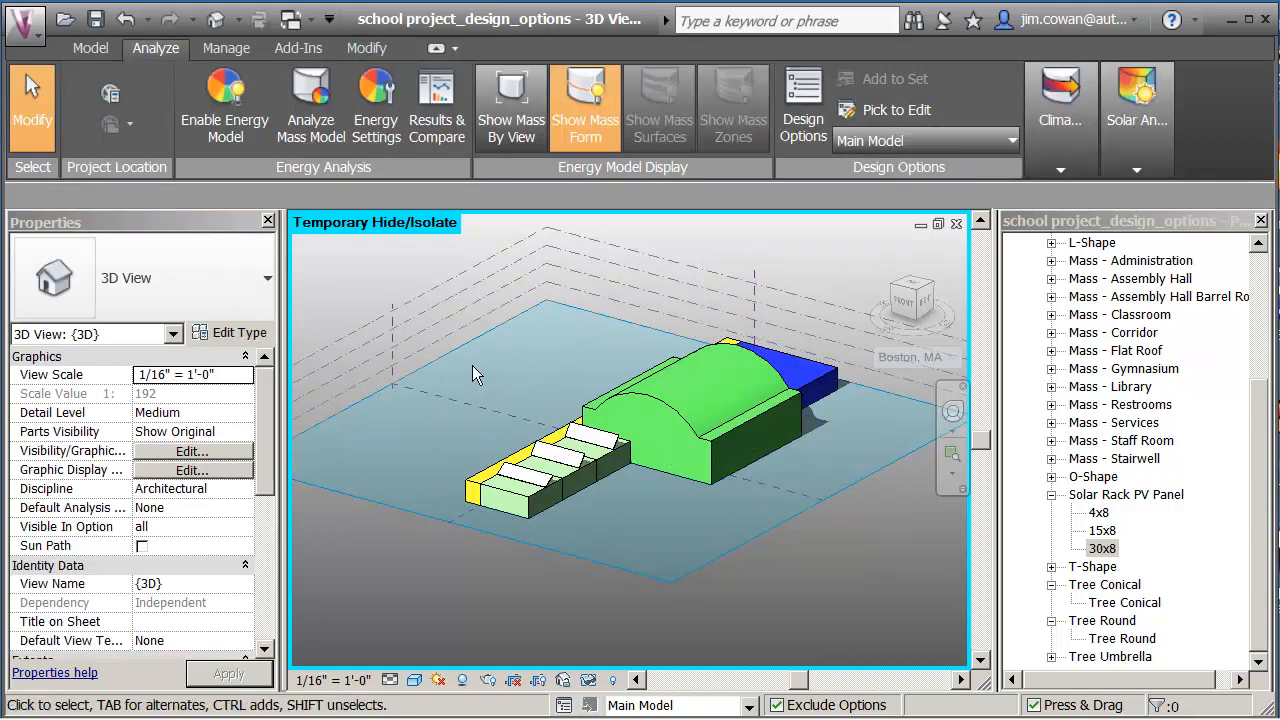
left_click_drag(506, 262, 851, 595)
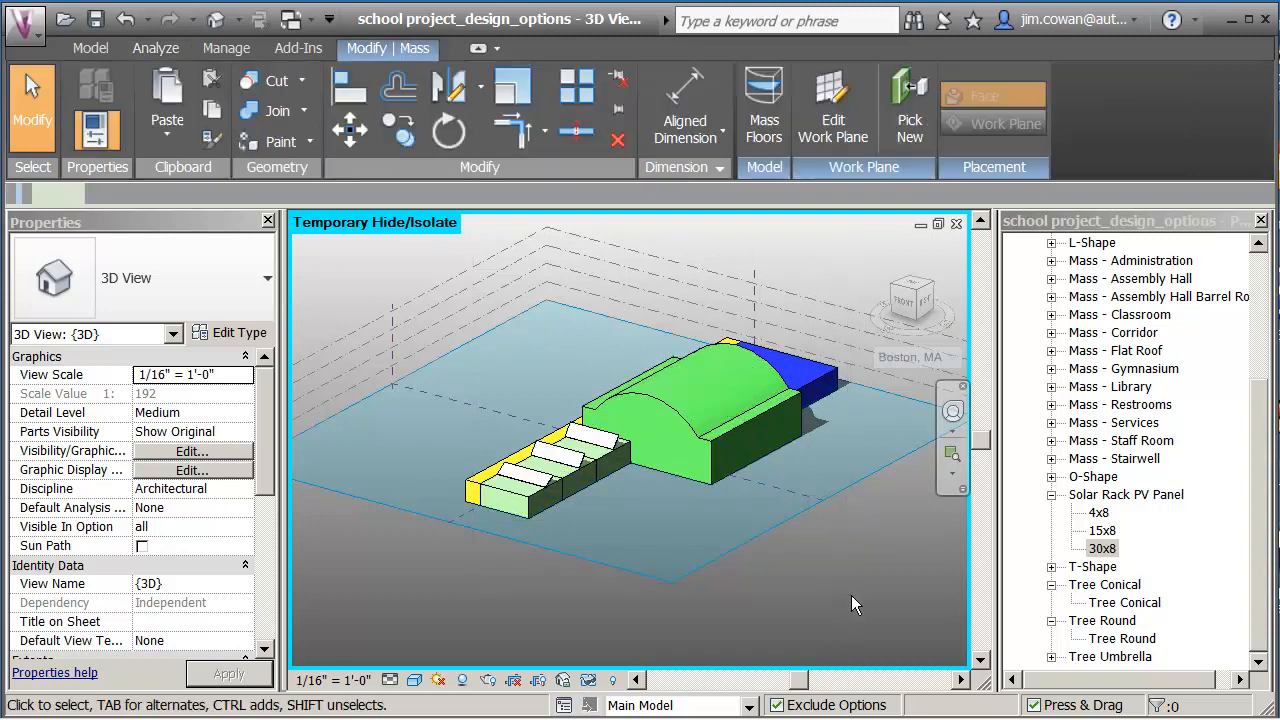
left_click(472, 484, "ctrl")
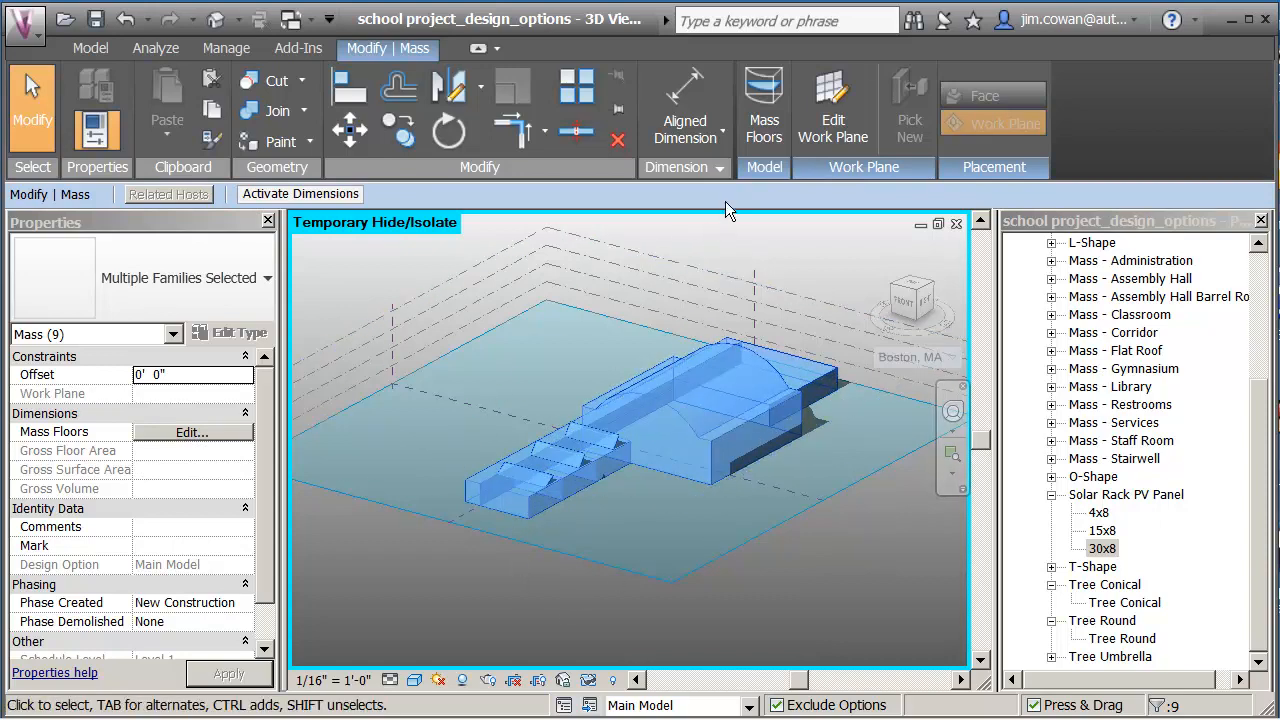
left_click(158, 50)
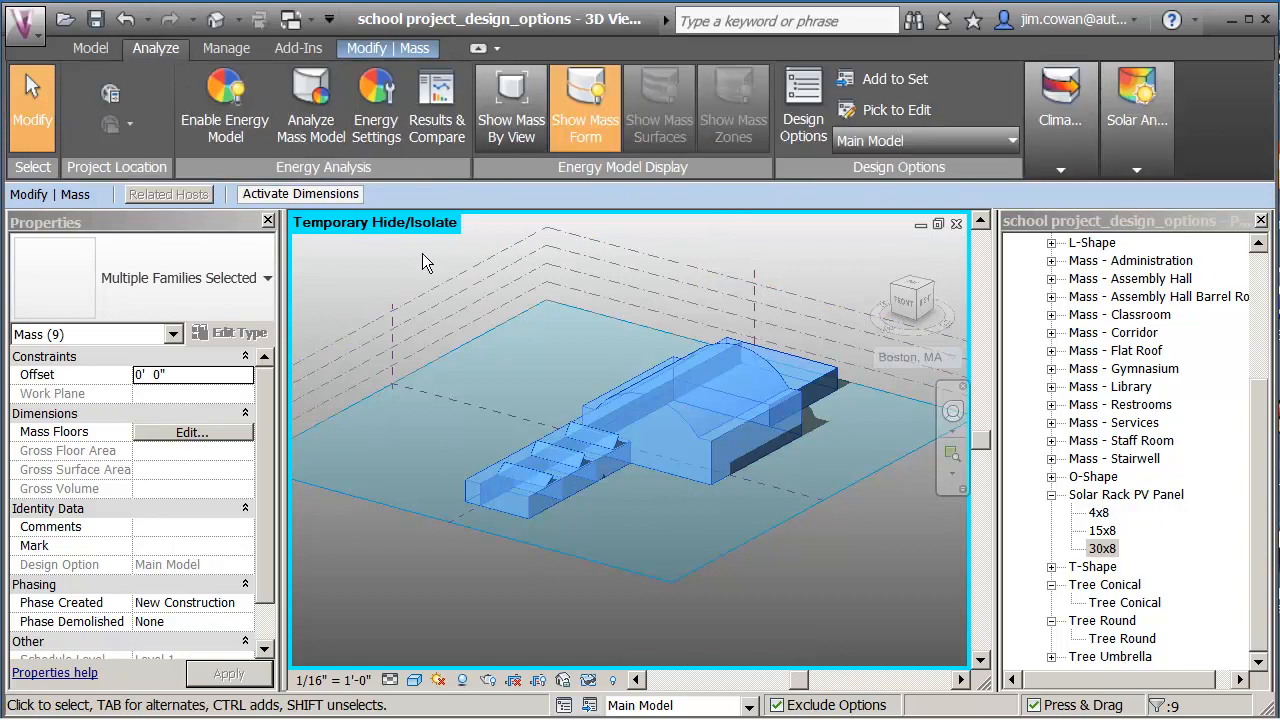
Add the selected masses to the Layout set with Single level and Stacked Classrooms both checked.
left_click(856, 79)
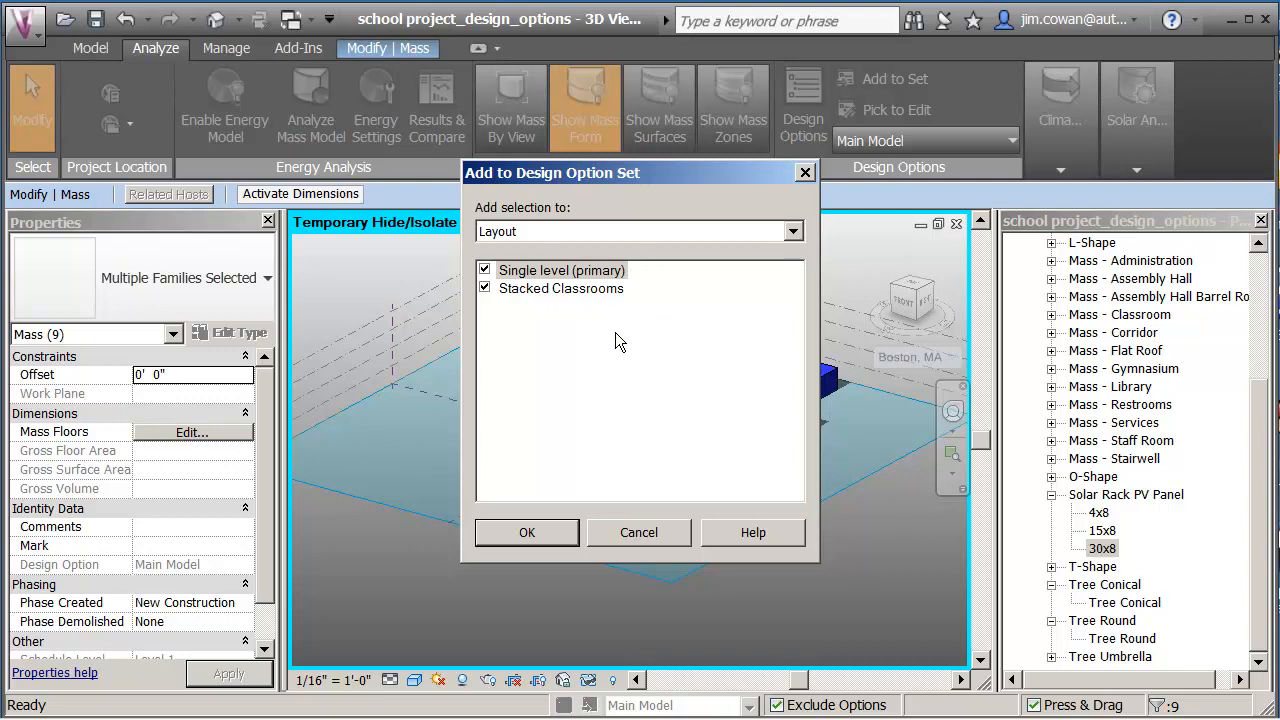
left_click(527, 533)
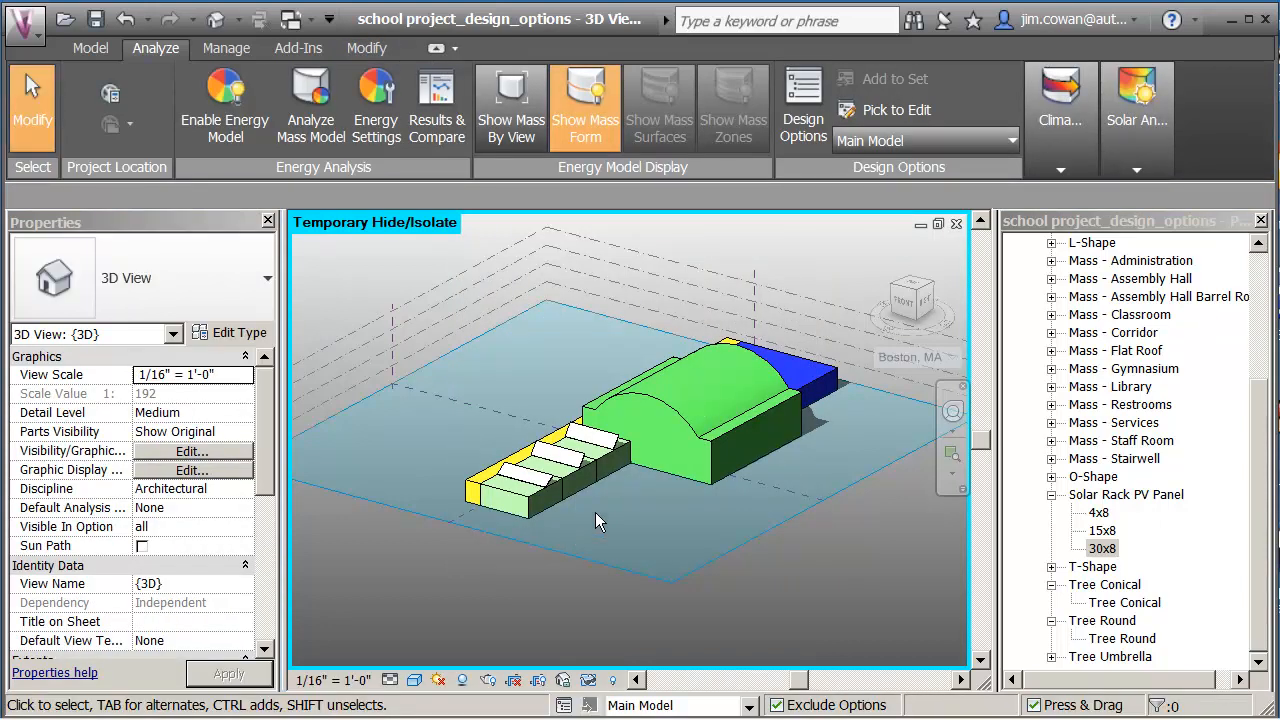
scroll(594, 512, "up", 2)
middle_click_drag(592, 508, 593, 503)
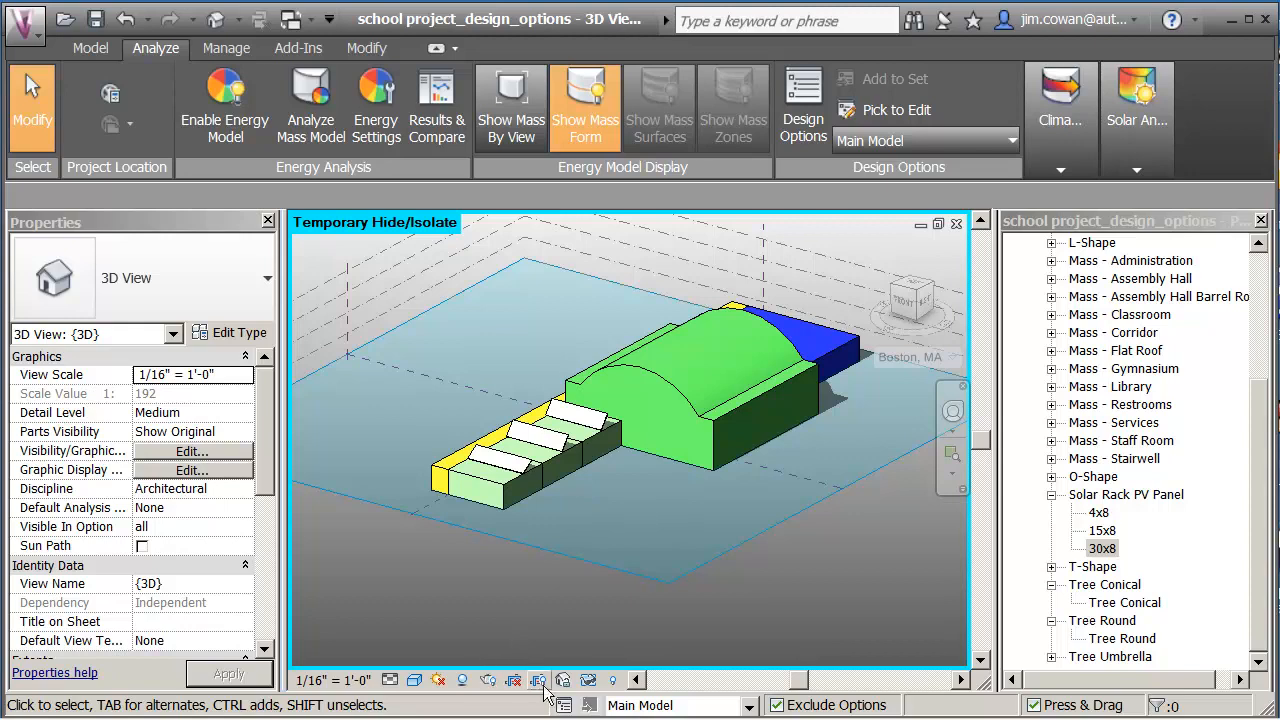
Reset Temporary Hide/Isolate so both trees reappear, and check the conical tree's design option.
left_click(590, 684)
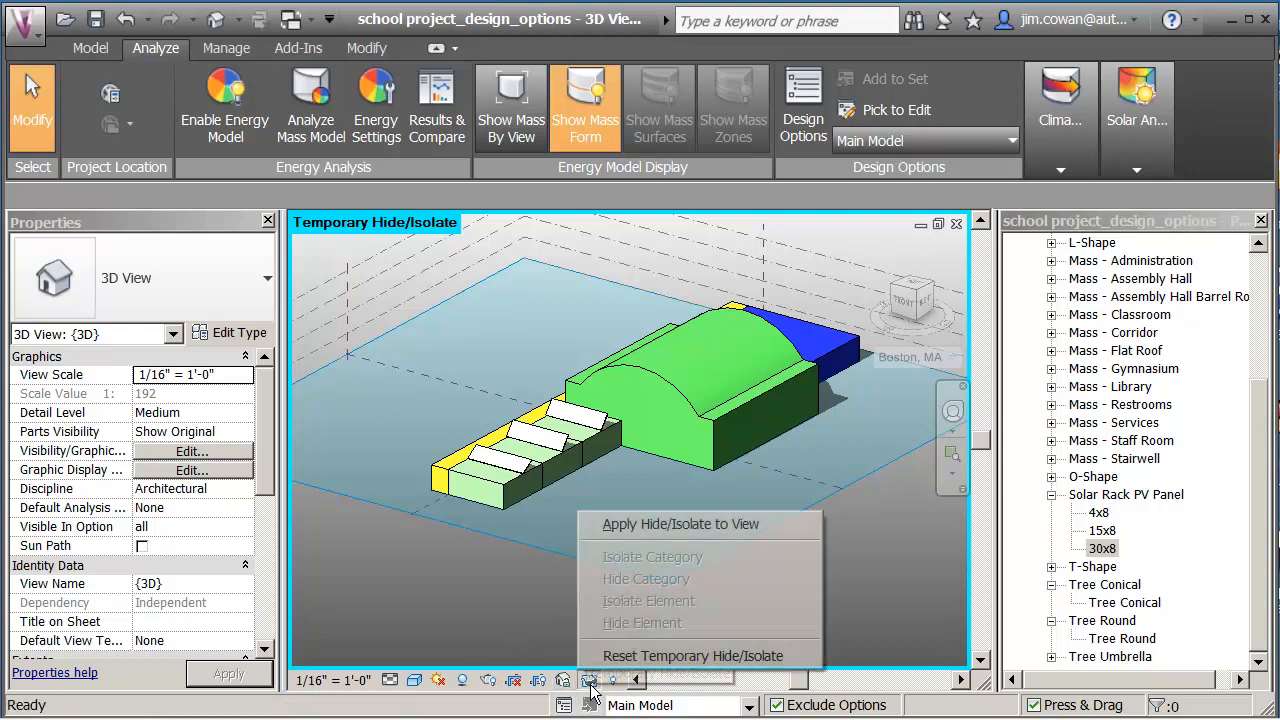
left_click(651, 660)
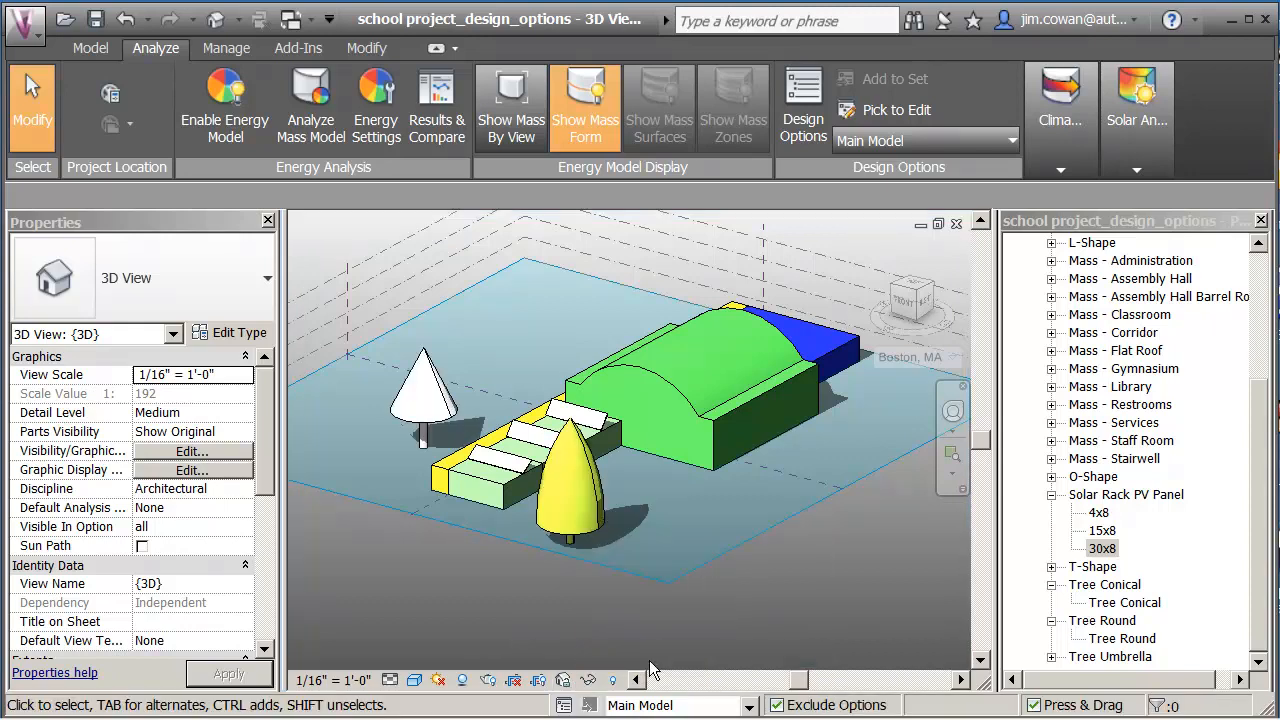
left_click(440, 395)
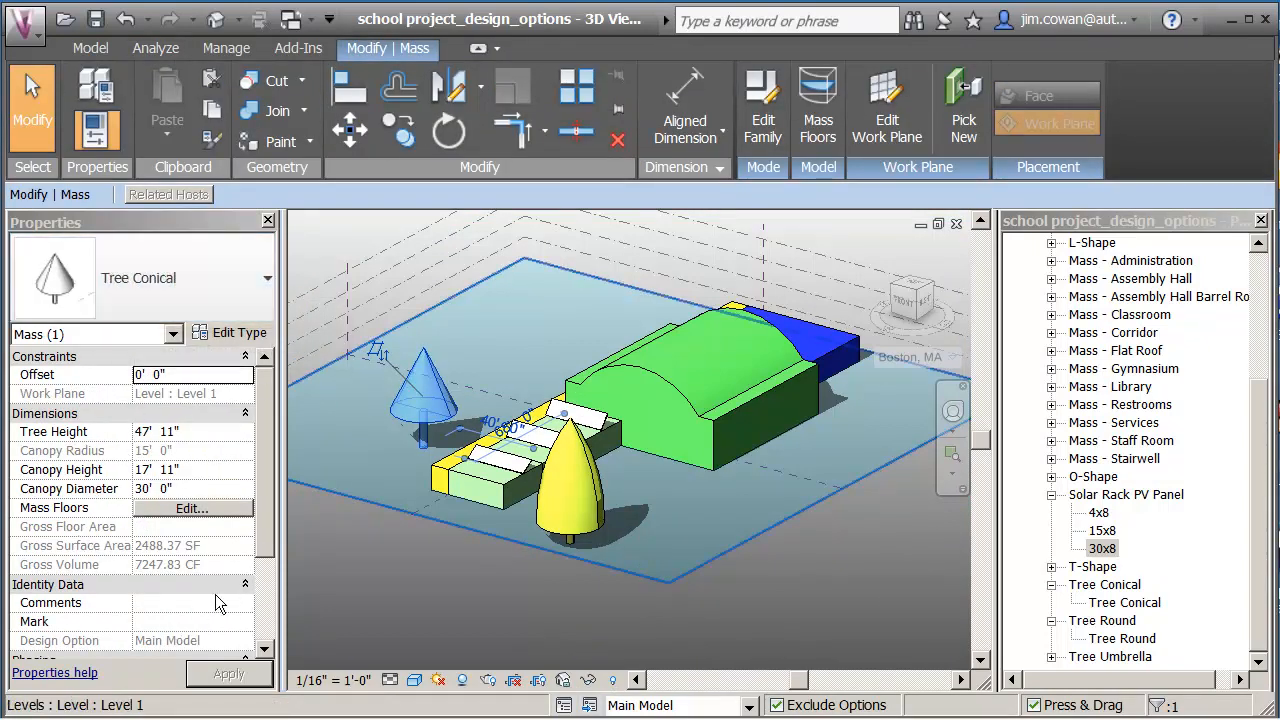
left_click(455, 566)
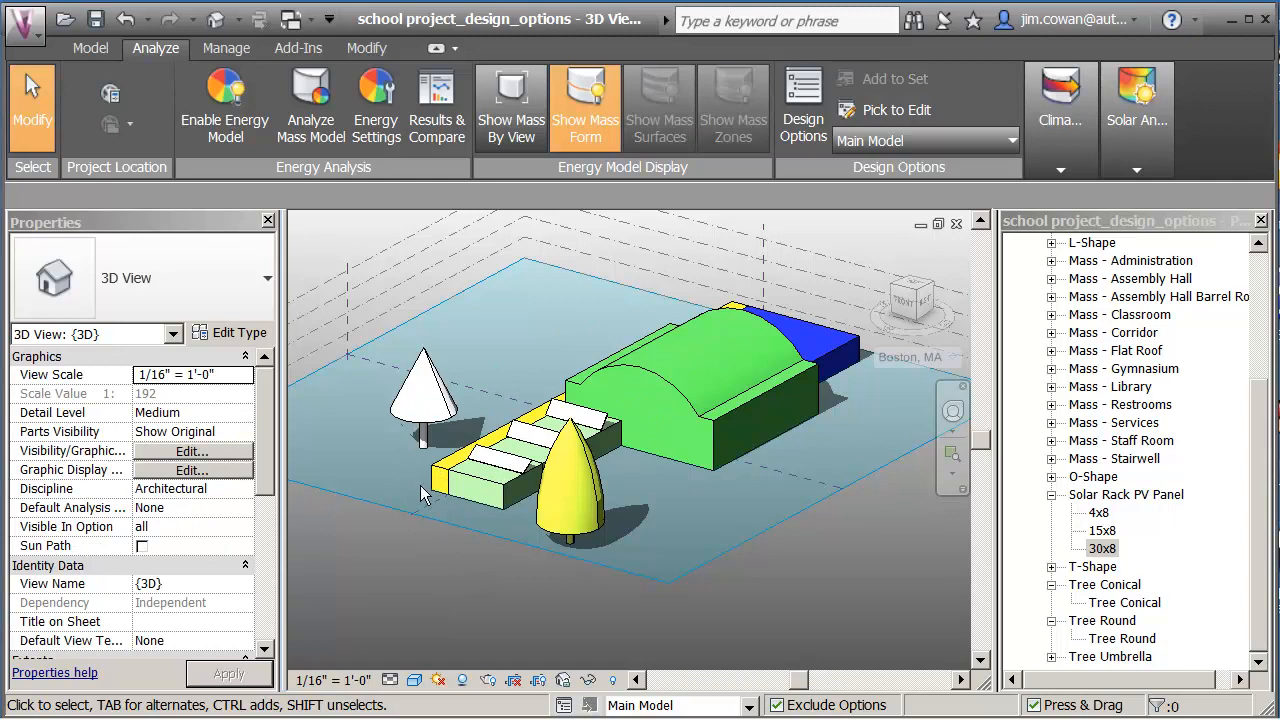
left_click(857, 142)
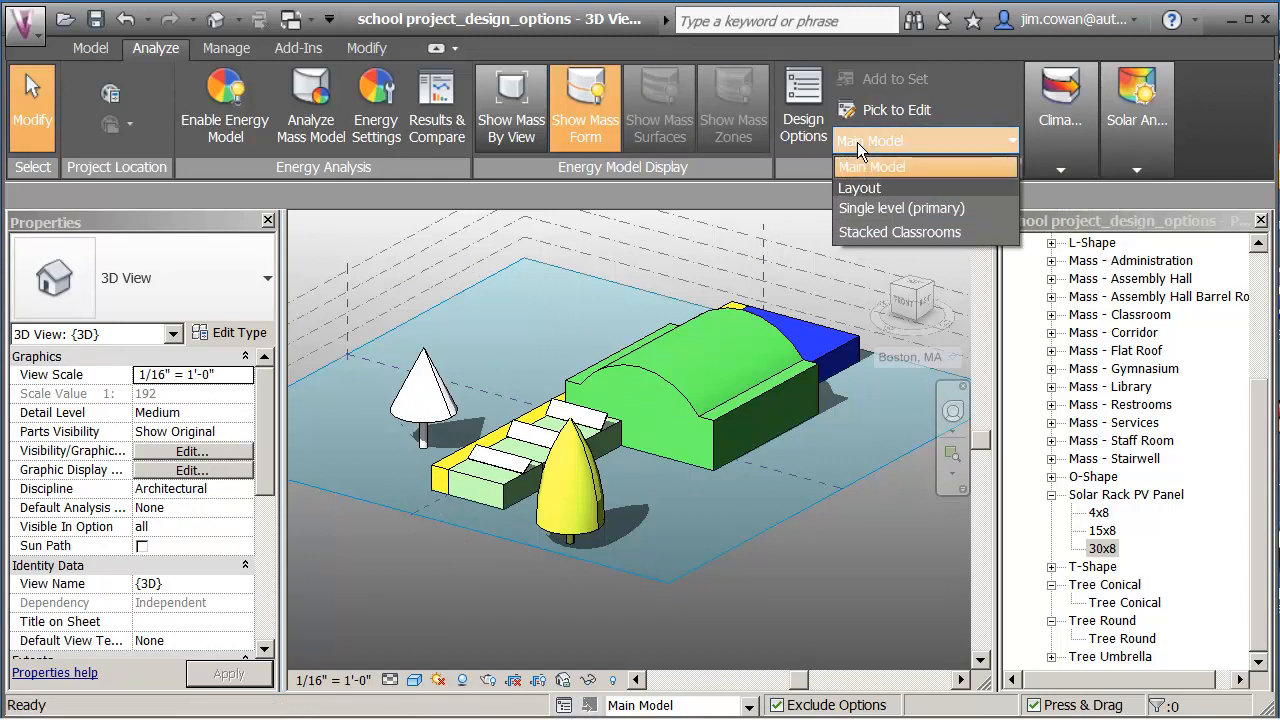
Set Single level (primary) as the active option, then switch editing to Stacked Classrooms.
left_click(868, 207)
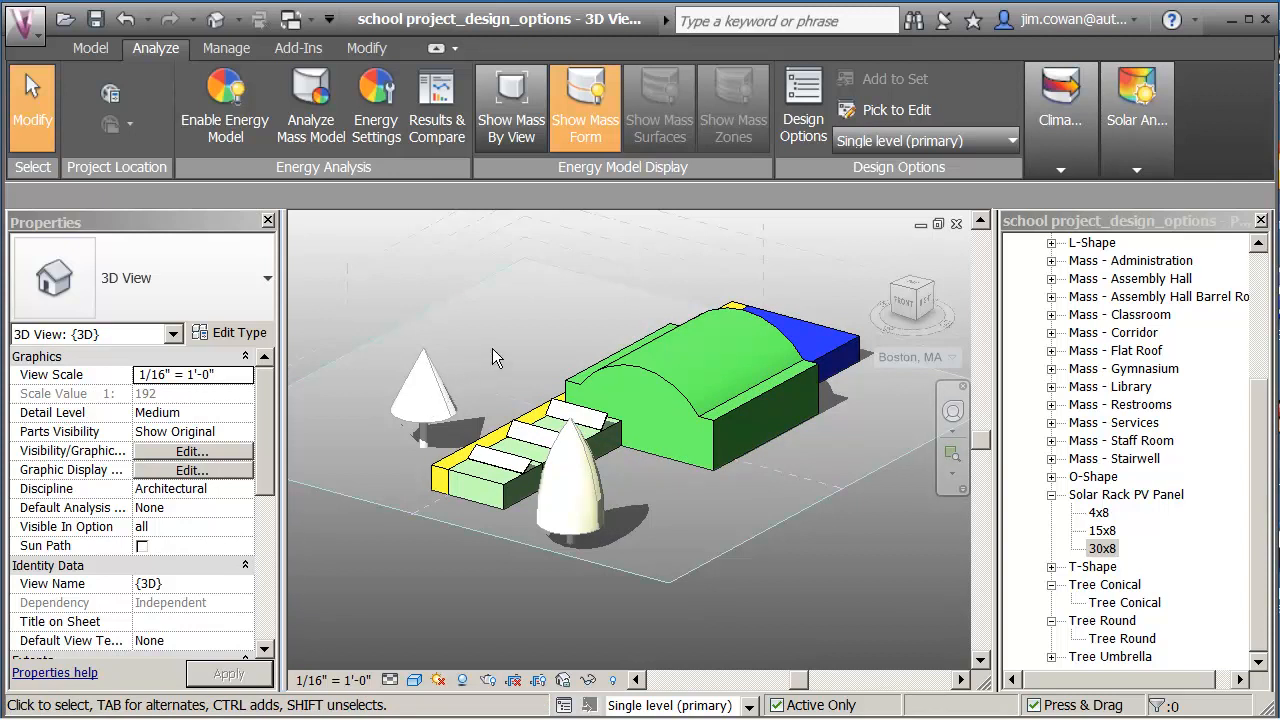
left_click(899, 140)
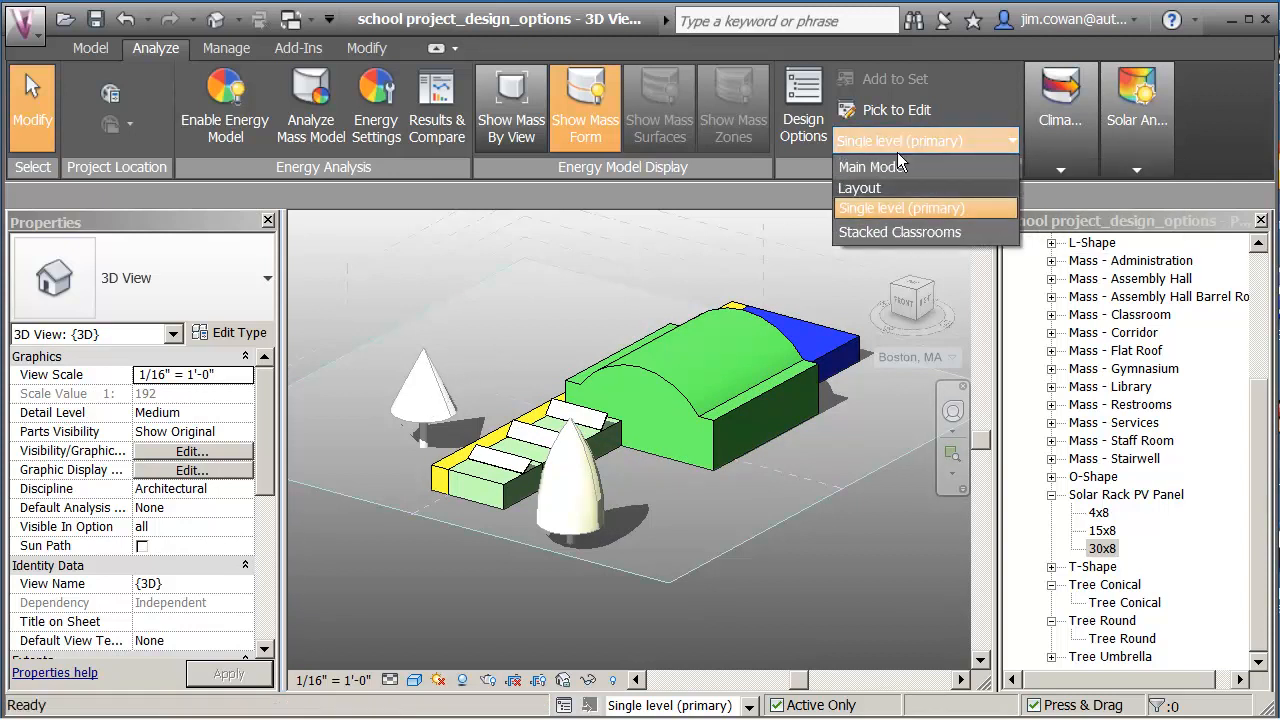
left_click(868, 234)
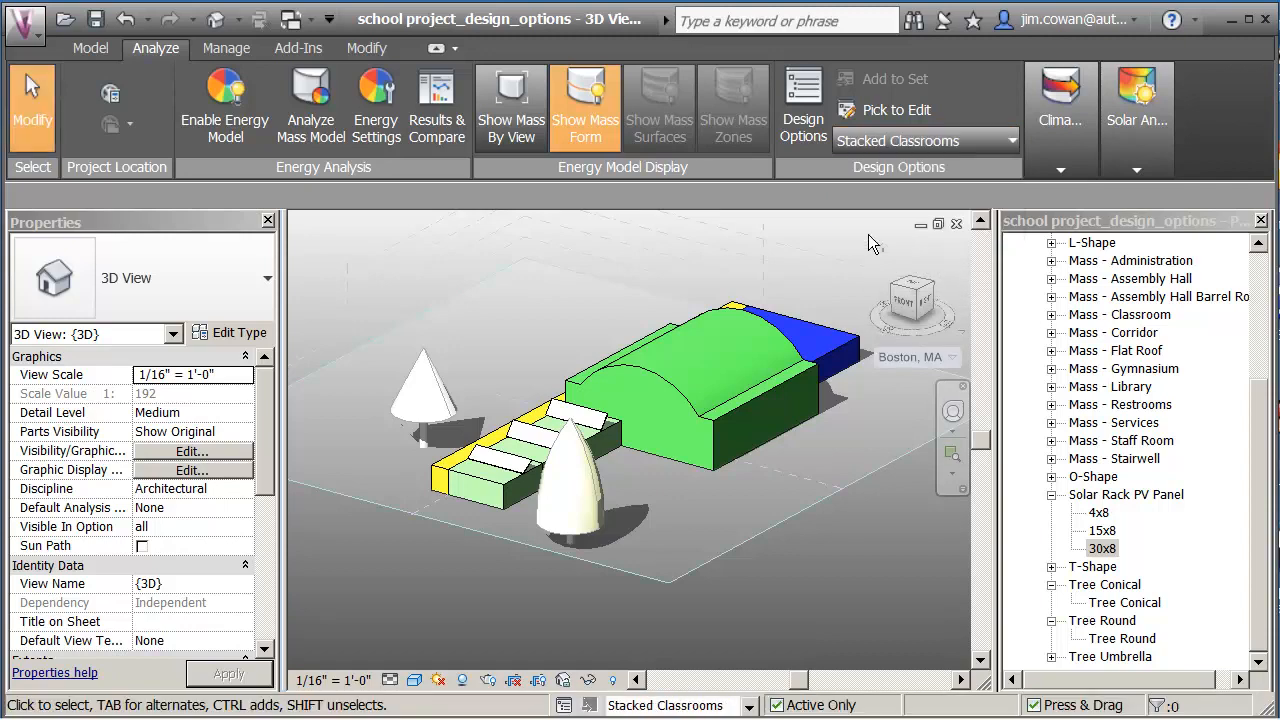
Select and delete the Solar Rack PV Panels on the classroom masses.
scroll(640, 534, "up", 1)
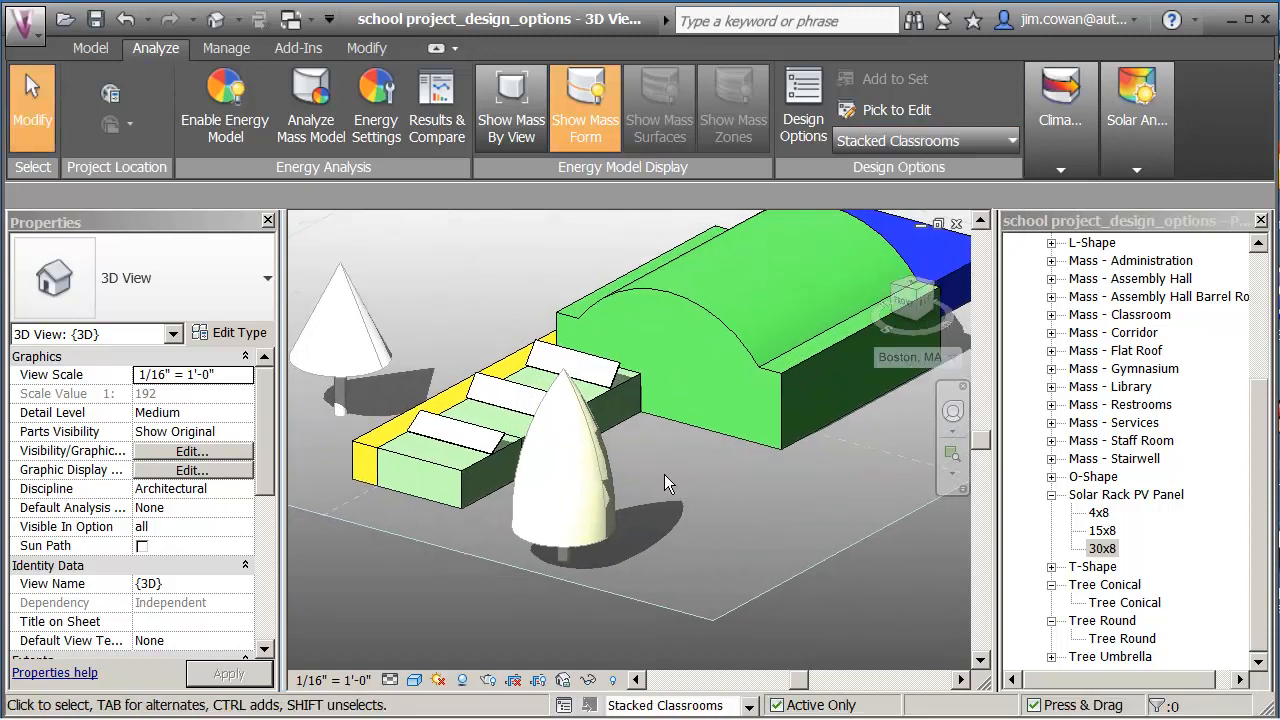
middle_click_drag(520, 410, 510, 372)
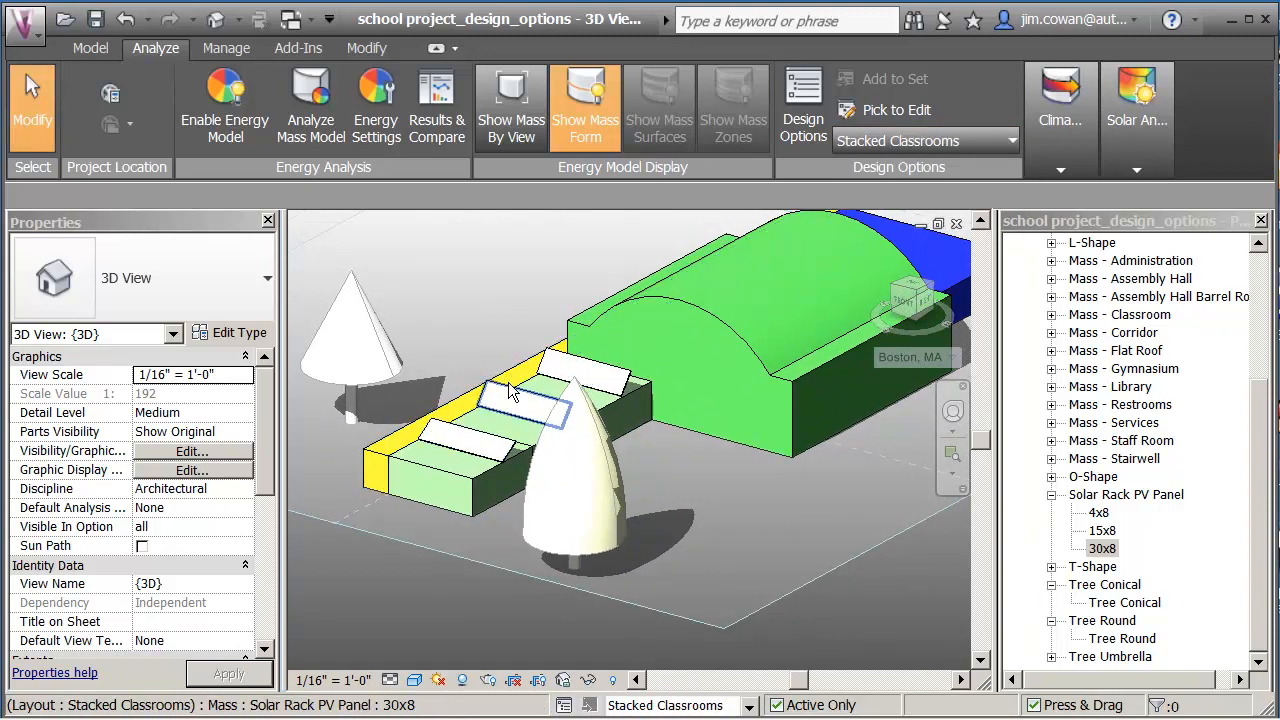
left_click(512, 378)
left_click(497, 299)
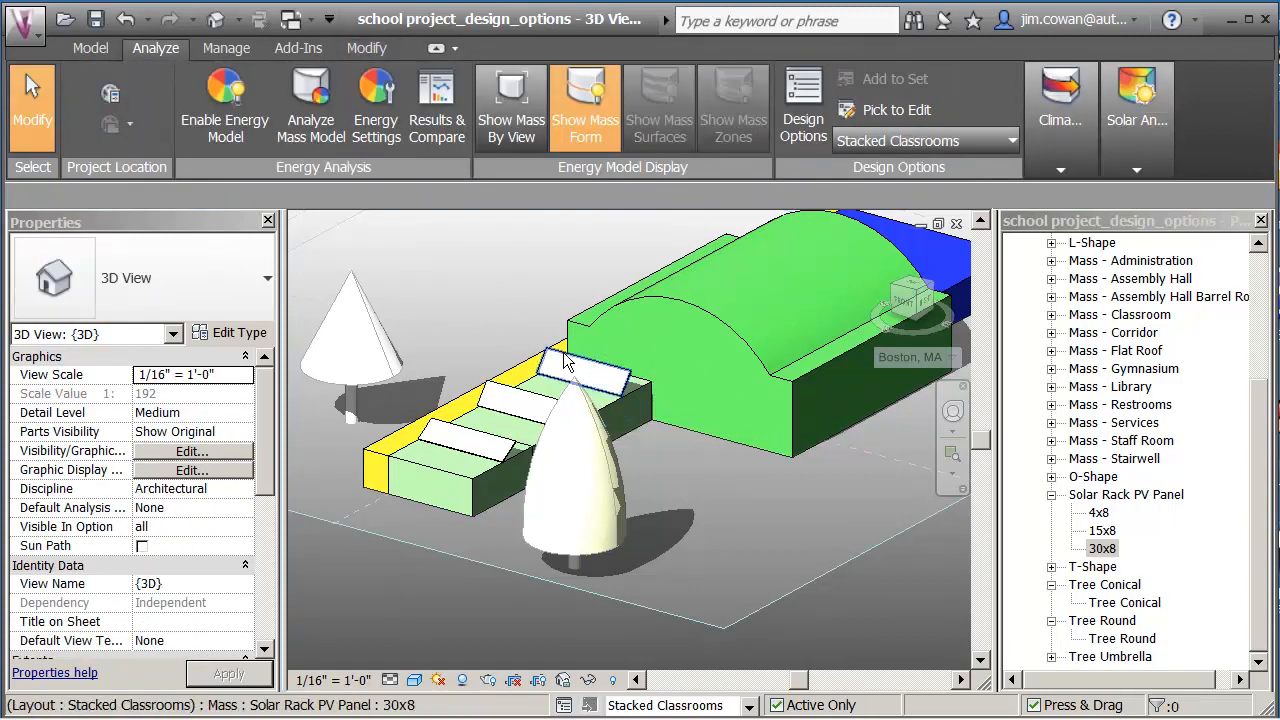
left_click(563, 352)
key("Escape")
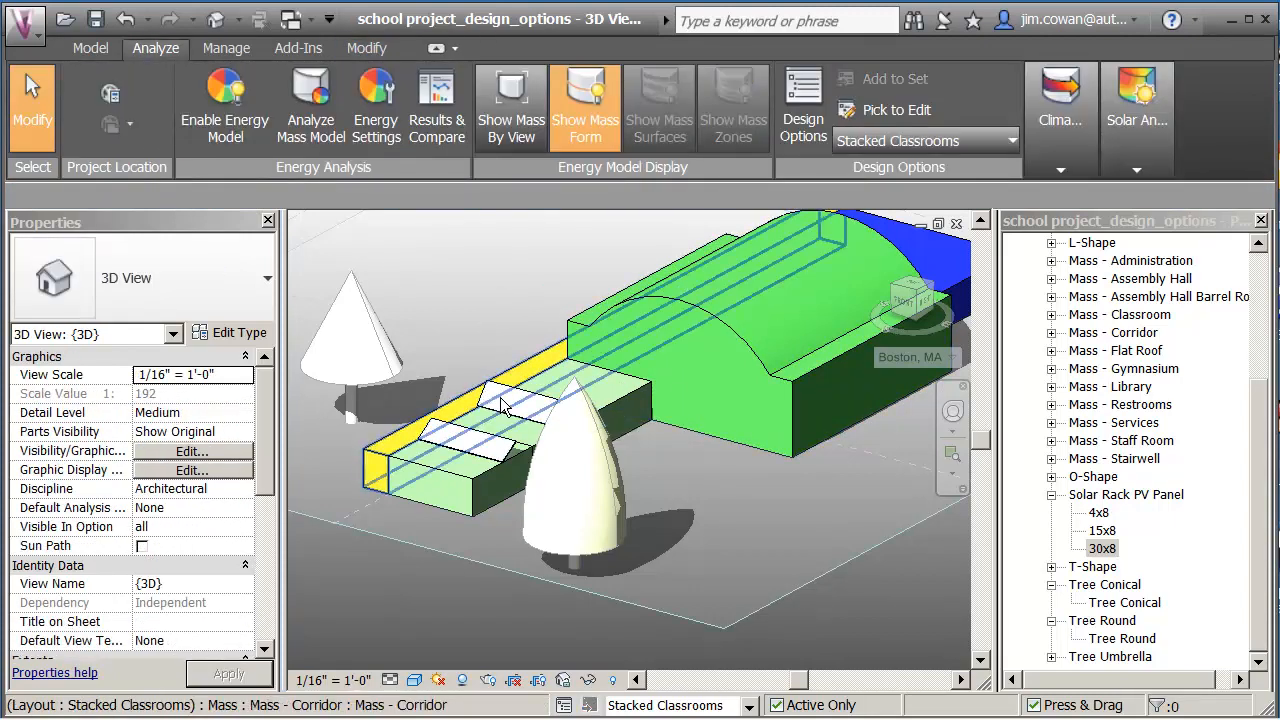
left_click(511, 390)
left_click(490, 362)
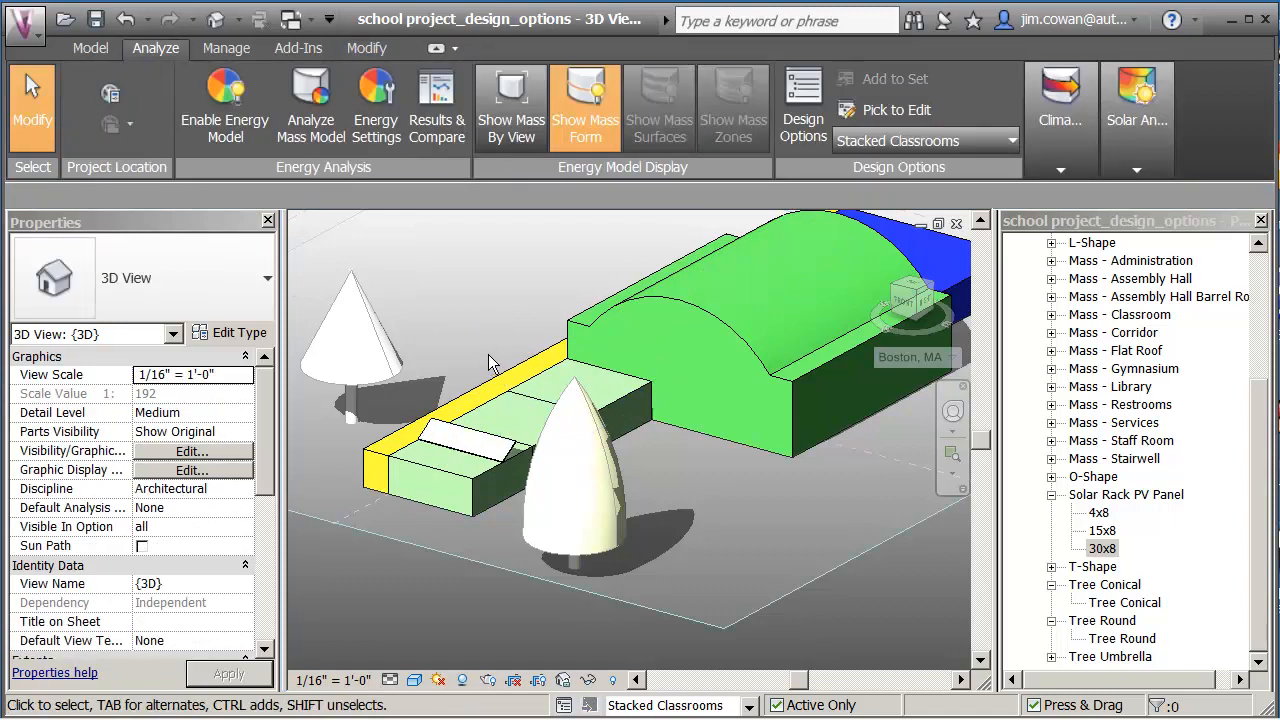
Pan and orbit to a low side view of the classrooms.
middle_click_drag(468, 313, 471, 332)
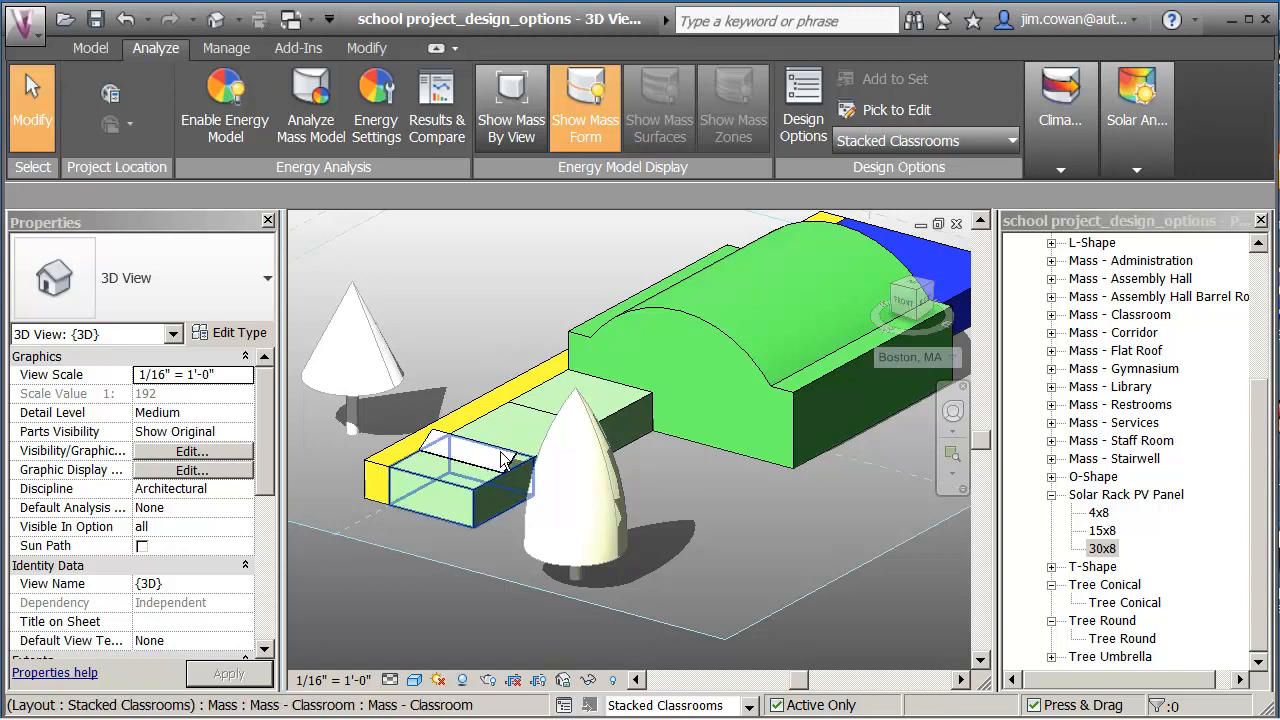
middle_click_drag(740, 572, 707, 487, "shift")
scroll(707, 487, "up", 1)
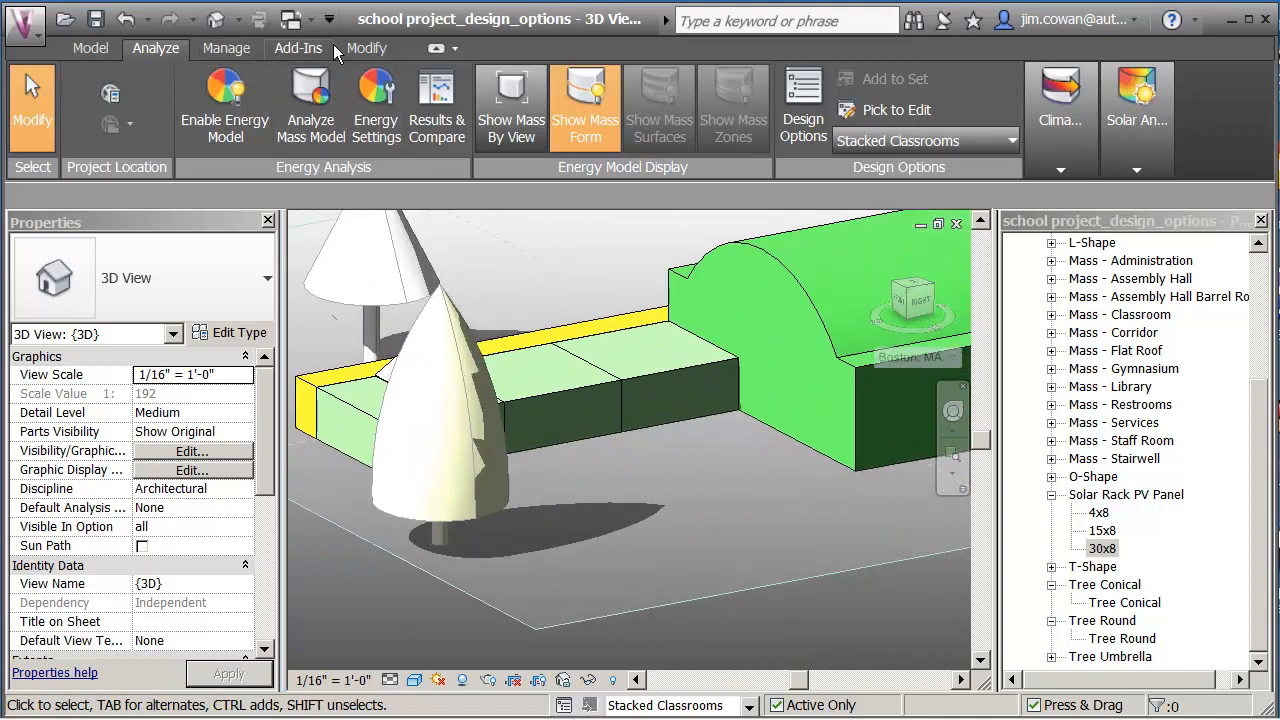
left_click(362, 48)
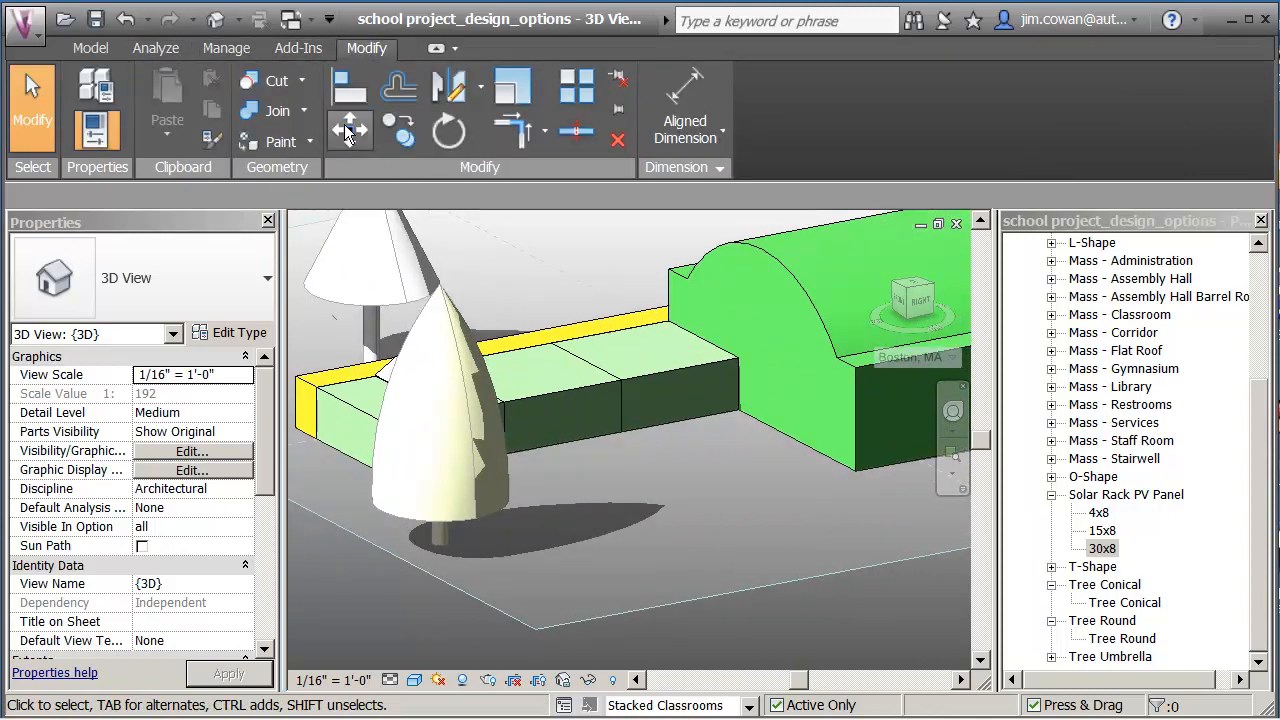
Align the stacked classroom mass to the classroom face and the Assembly Hall face.
left_click(349, 88)
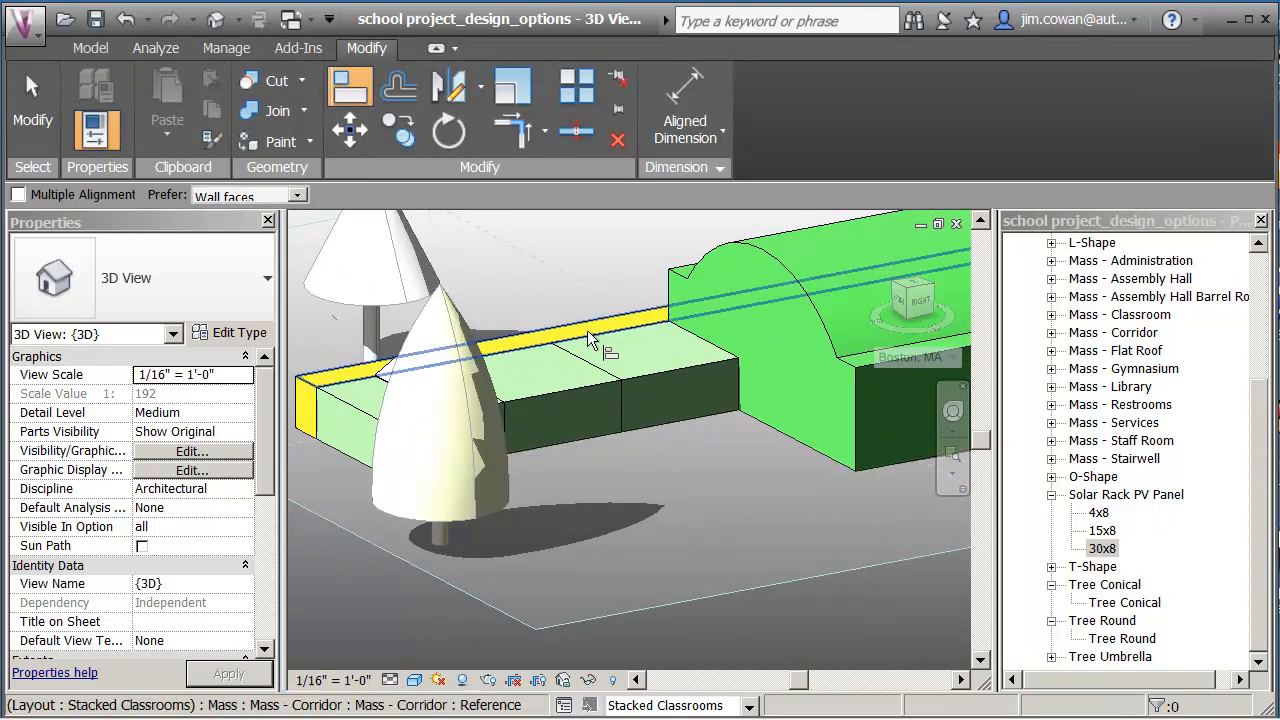
left_click(655, 342)
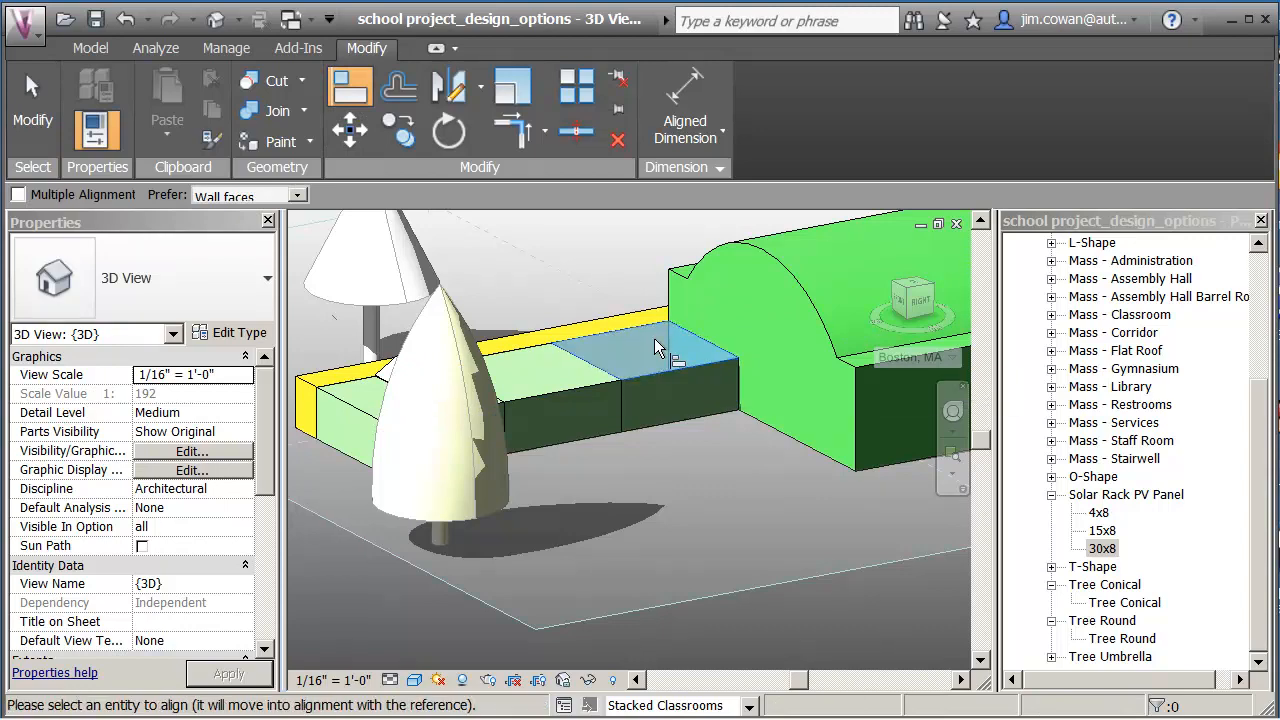
left_click(582, 443)
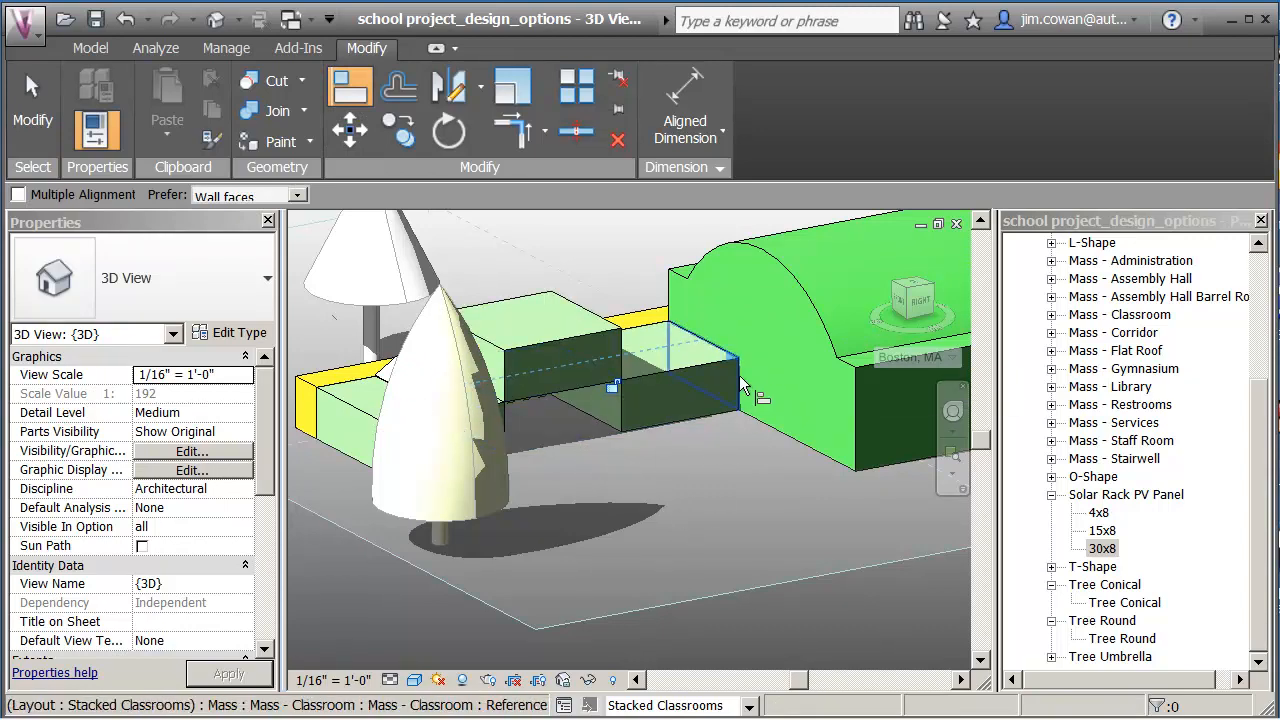
left_click(716, 288)
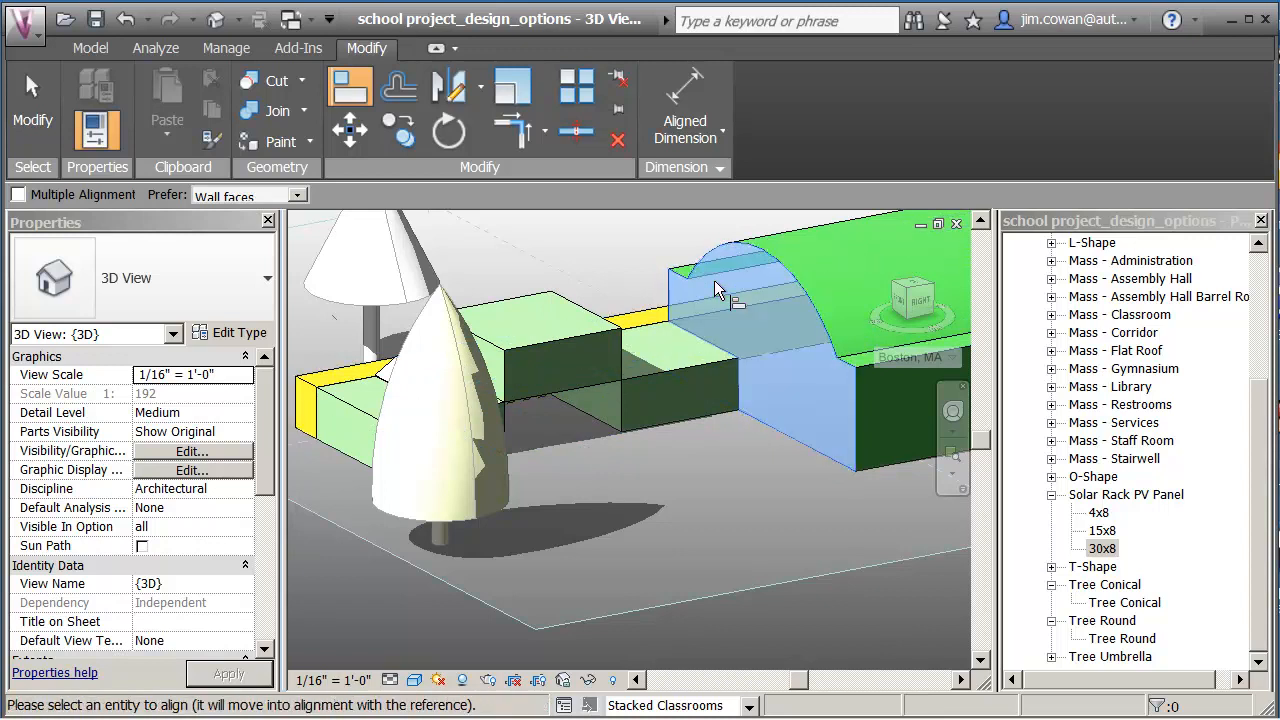
left_click(625, 357)
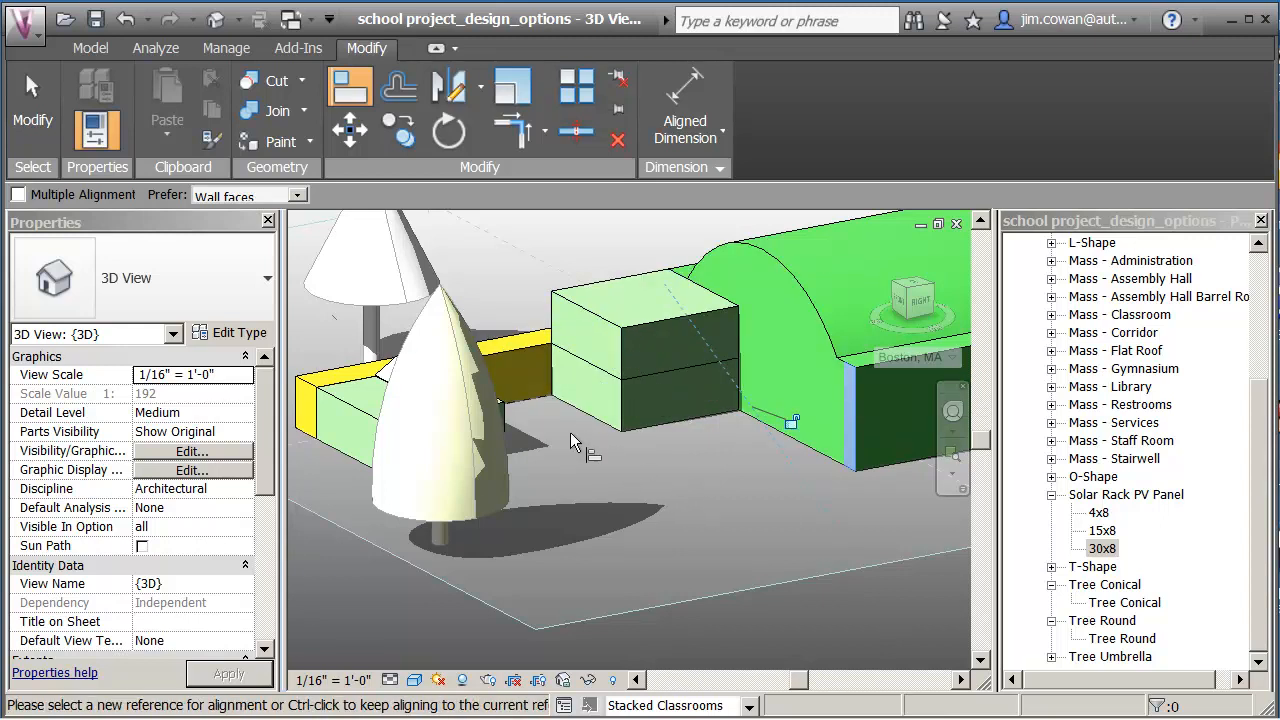
Align the corridor to the lower classroom face and the lower classroom to the Assembly Hall.
left_click(653, 411)
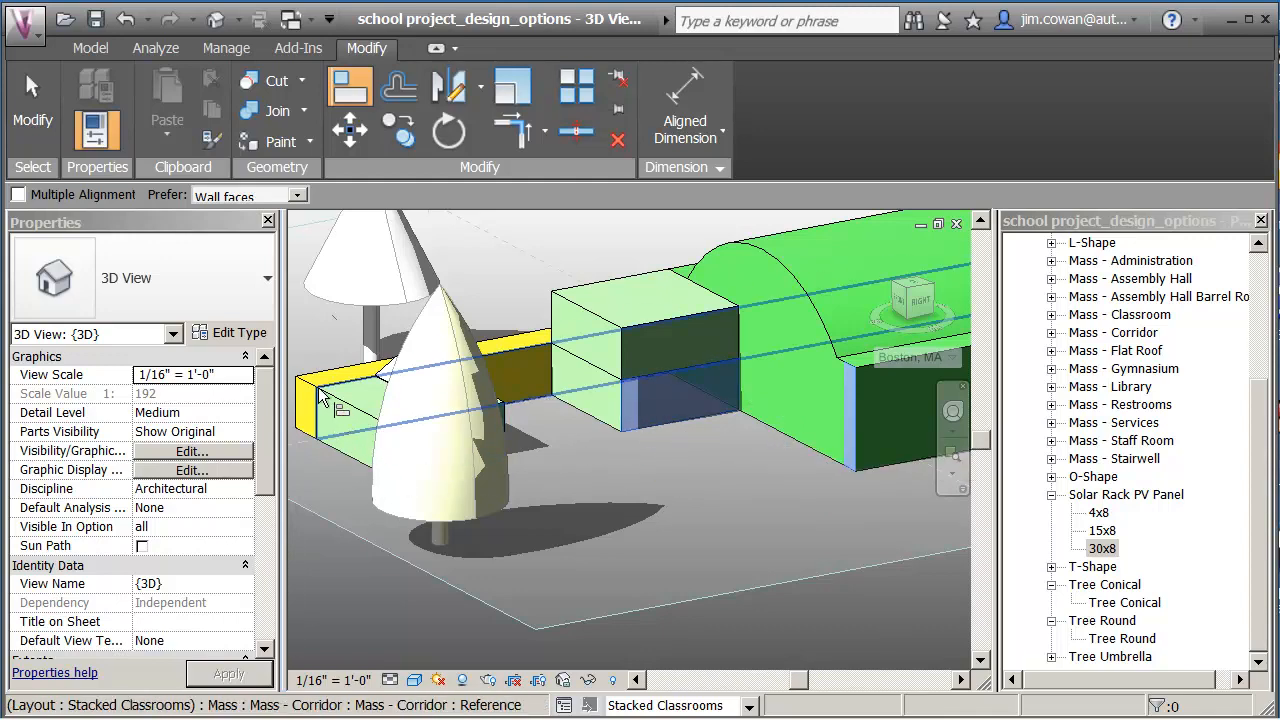
left_click(318, 443)
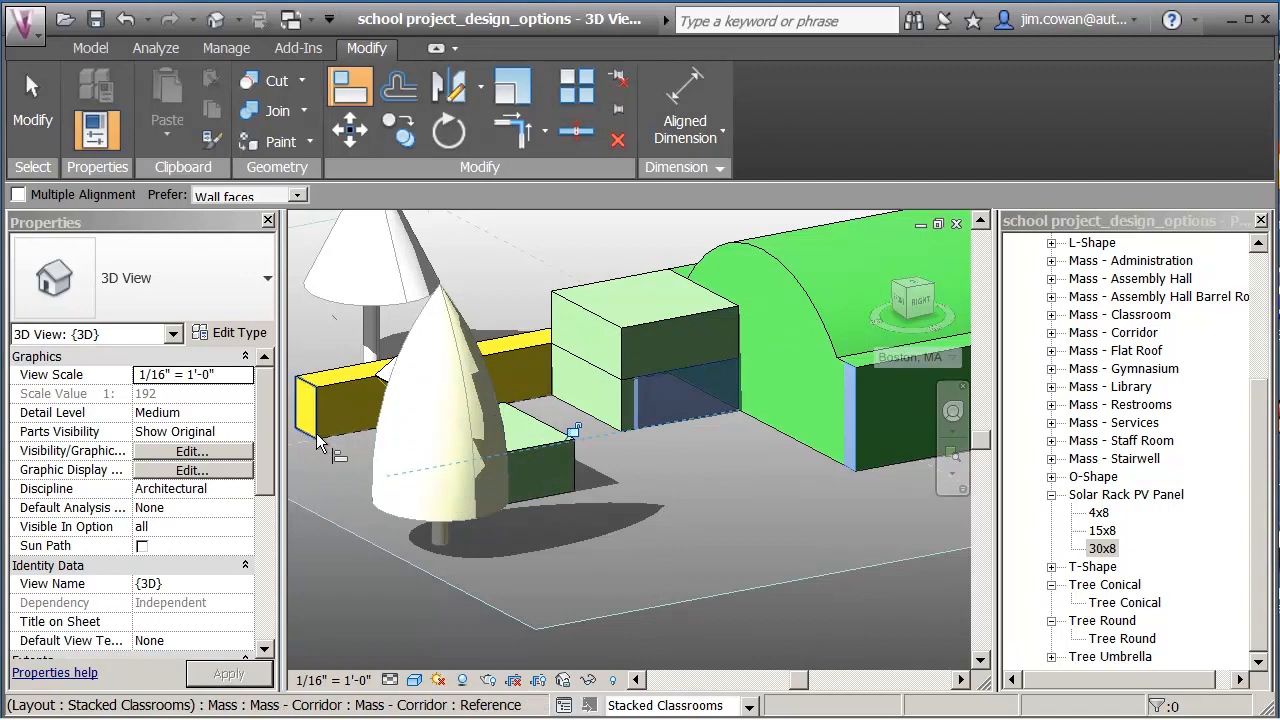
left_click(762, 416)
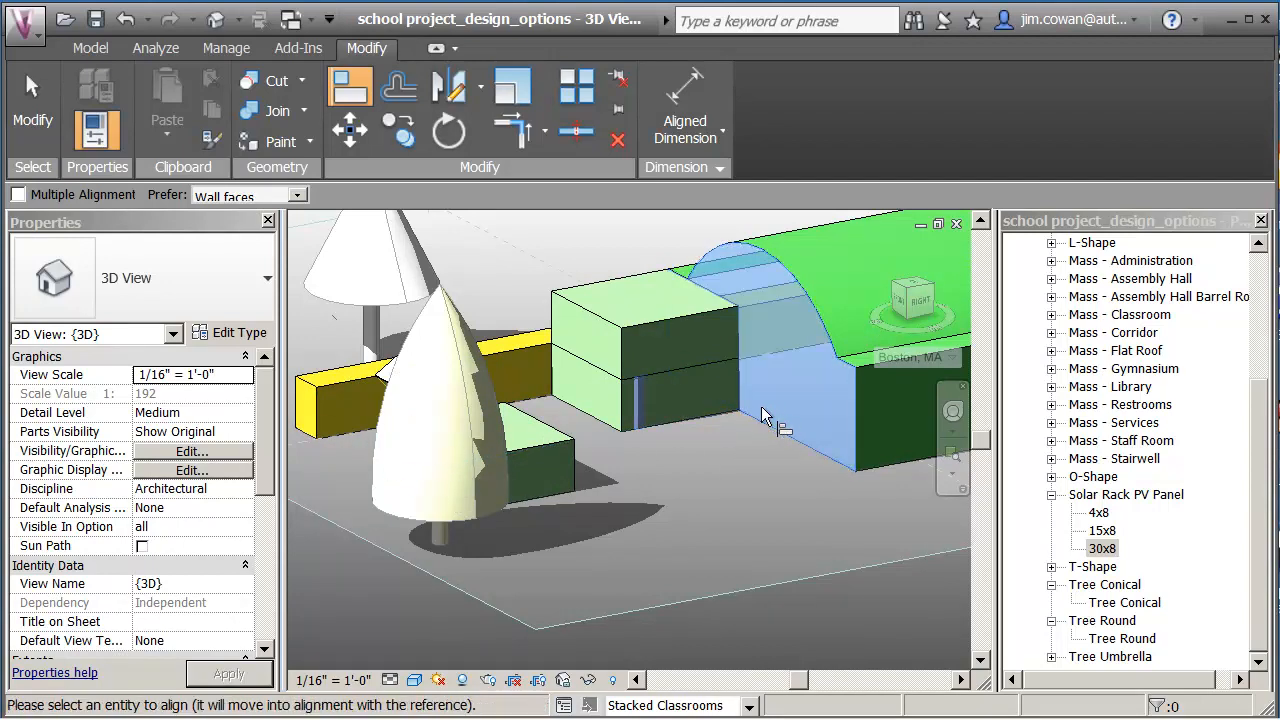
left_click(552, 440)
middle_click_drag(655, 487, 654, 512)
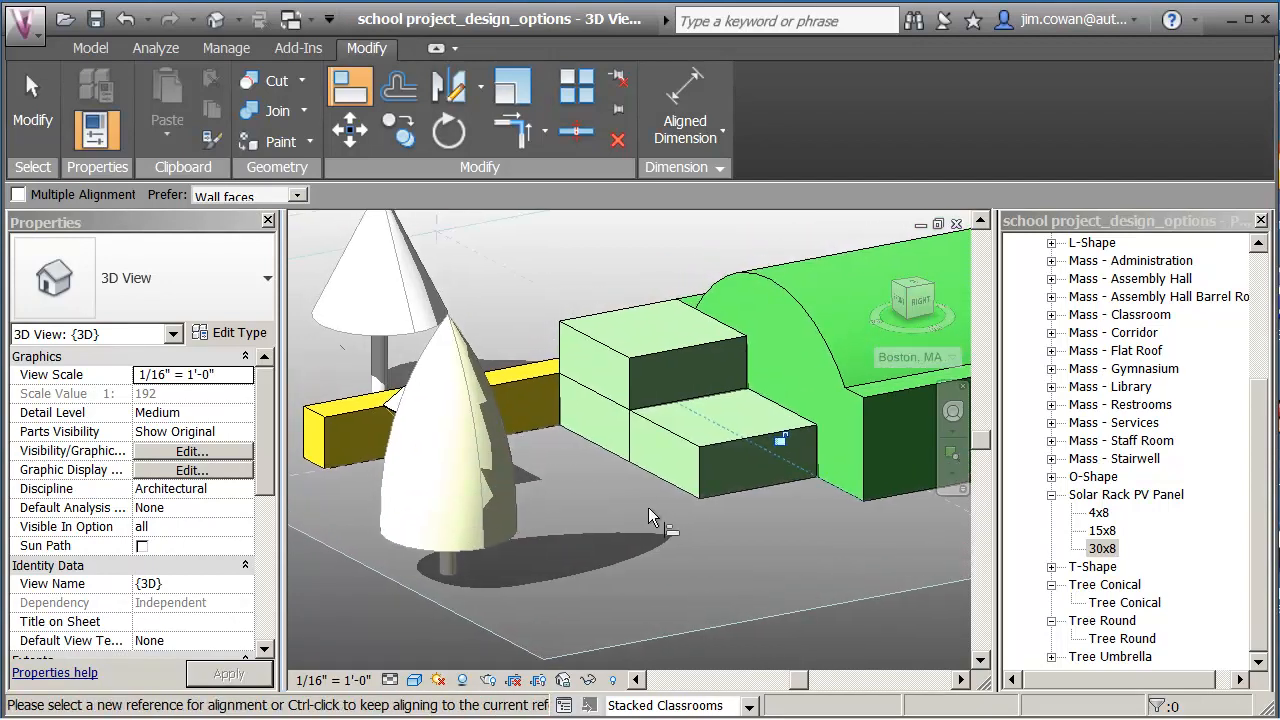
key("Escape")
key("Escape")
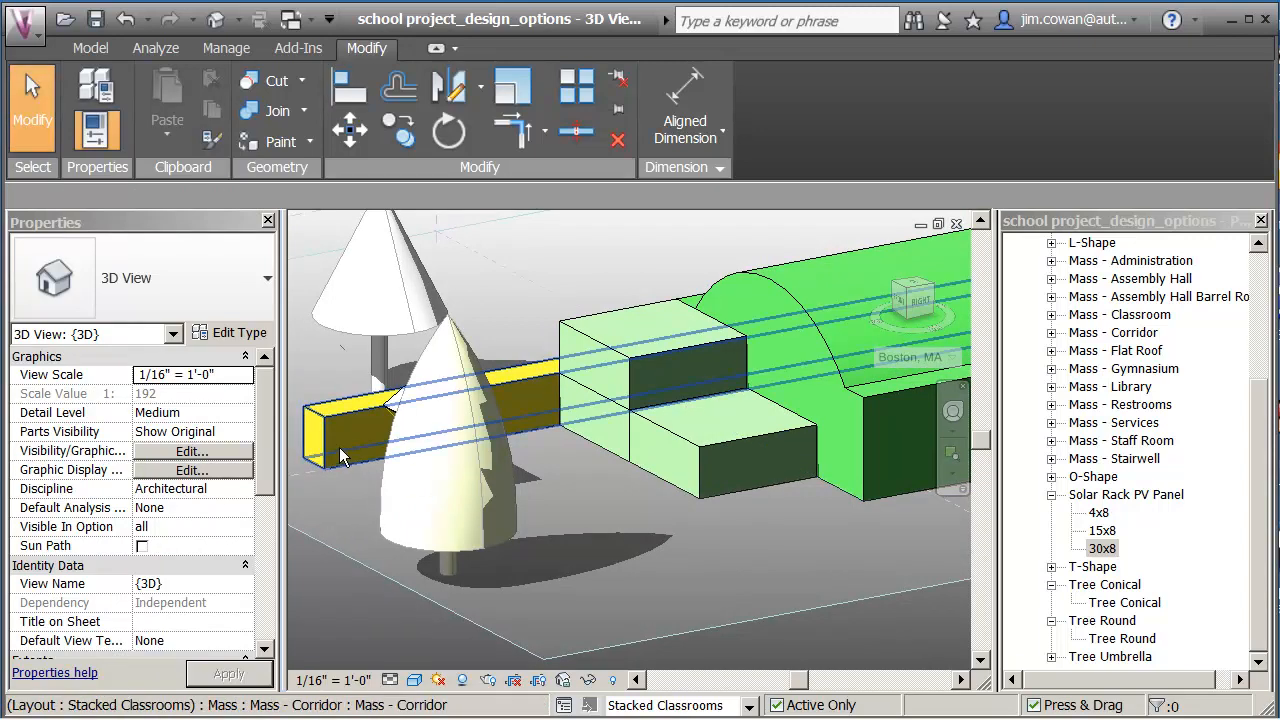
Change the corridor mass depth from 230' 0" to 170' 0" in Properties.
left_click(319, 453)
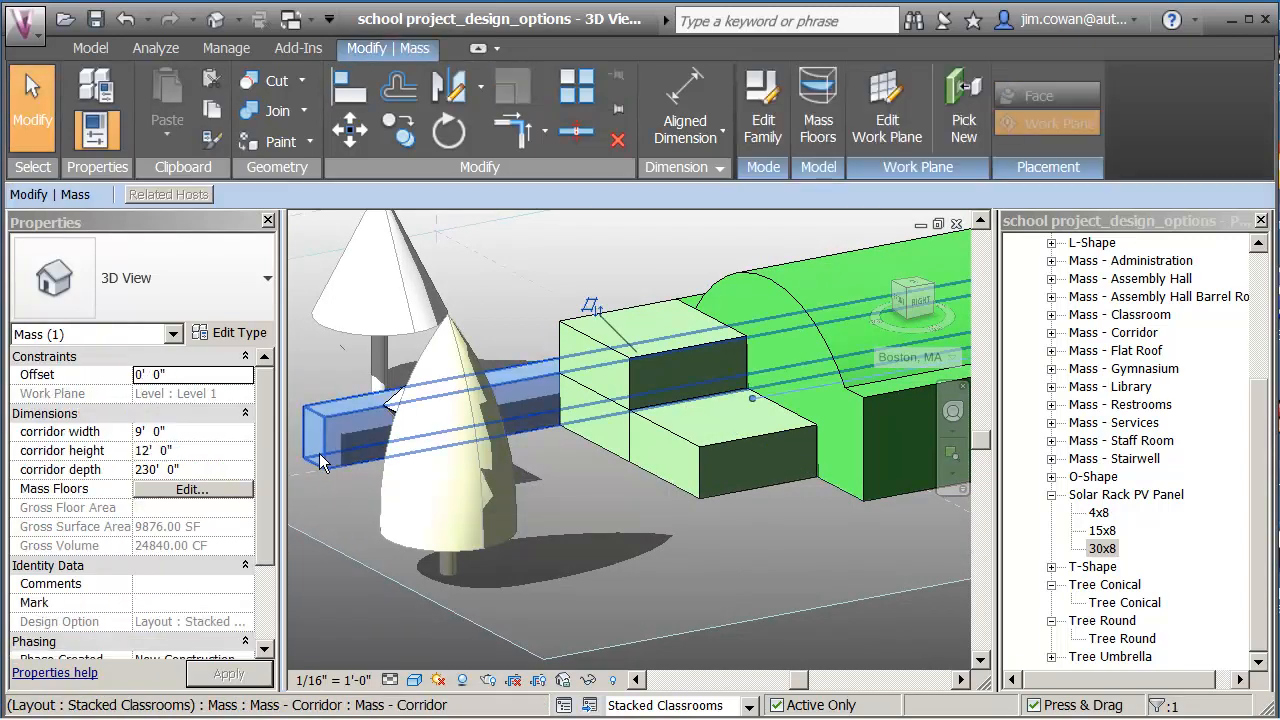
left_click(211, 469)
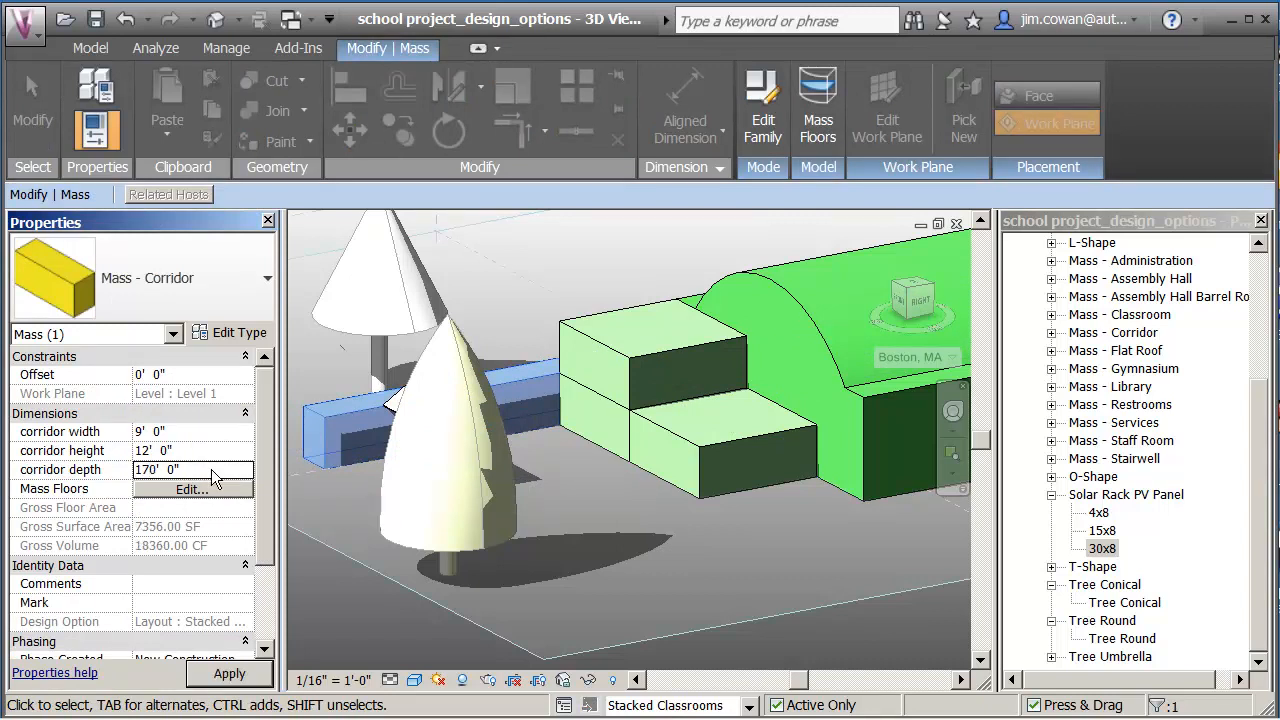
type("170' 0\"")
key("Return")
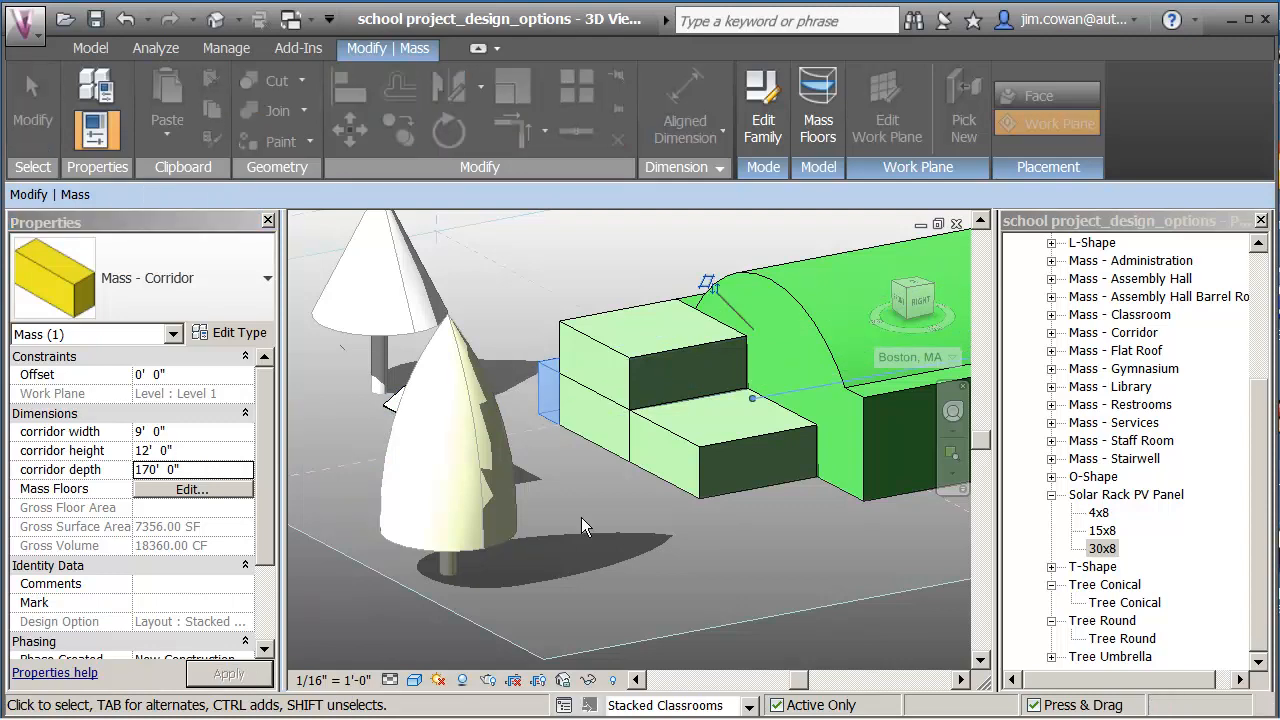
left_click(615, 479)
middle_click_drag(635, 479, 640, 556, "shift")
Start creating another panel of the same type as the loose 30x8 solar PV panel.
scroll(568, 425, "down", 4)
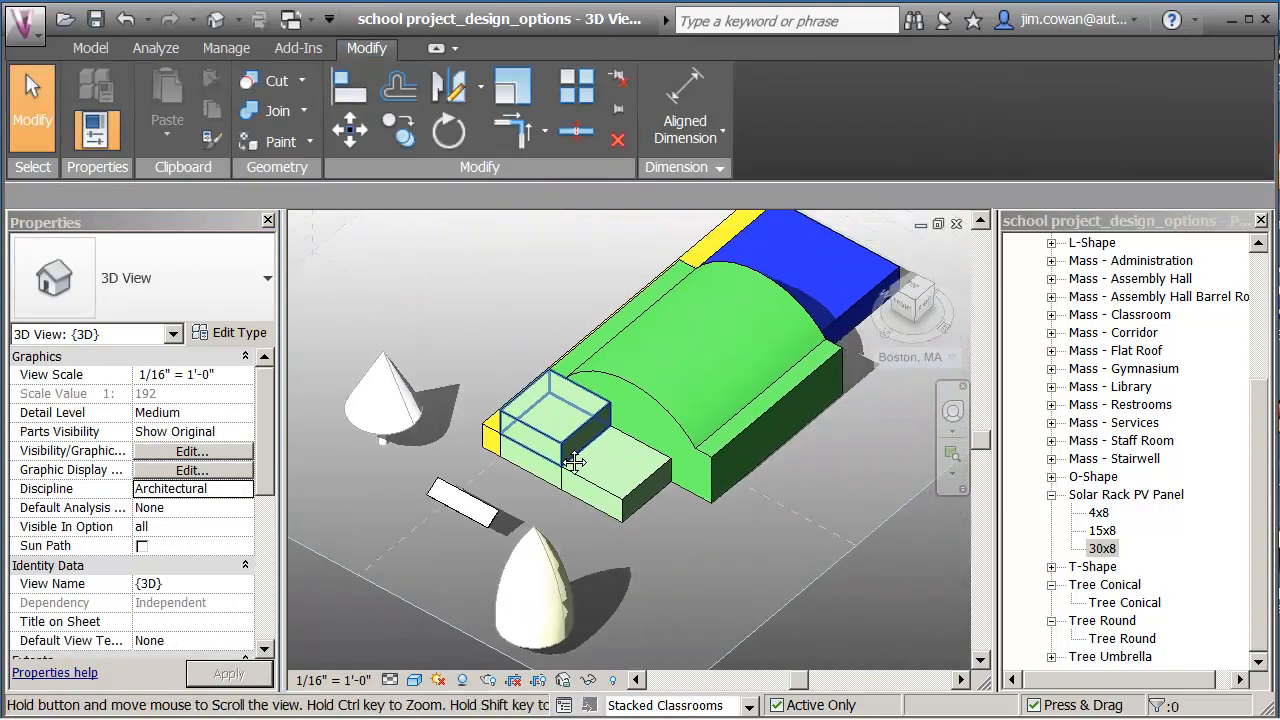
scroll(480, 490, "up", 1)
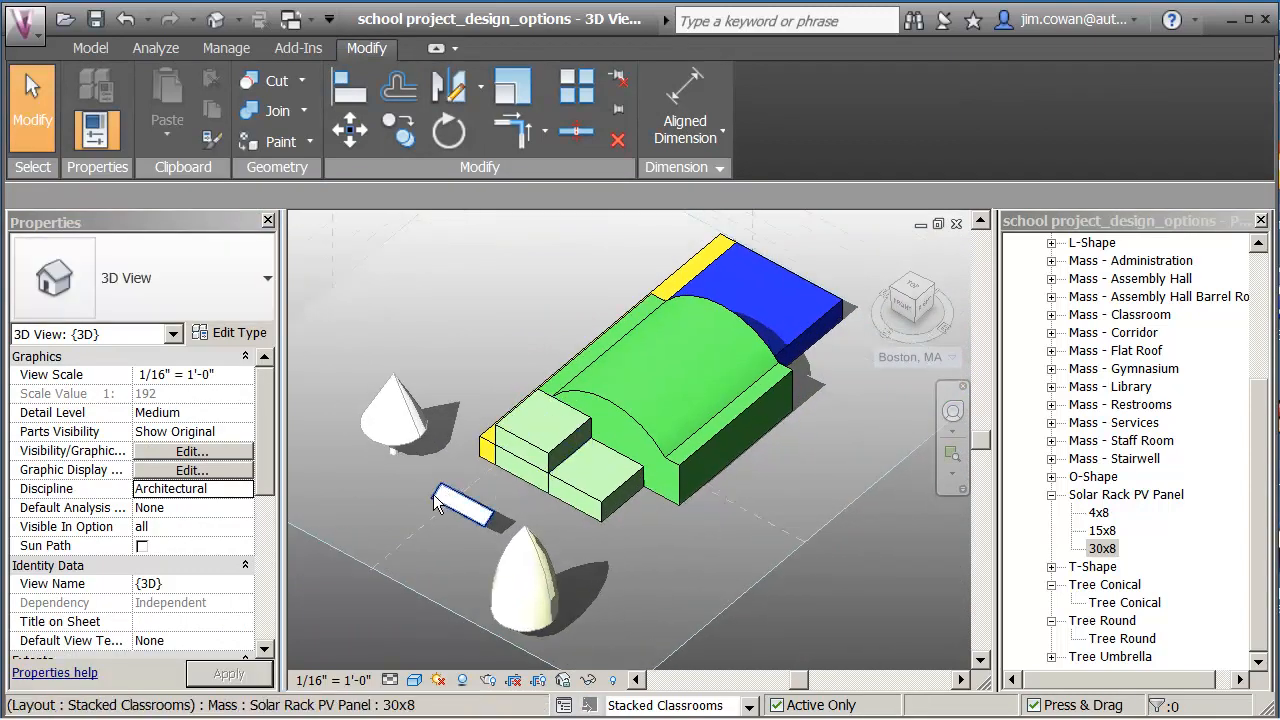
scroll(440, 500, "up", 2)
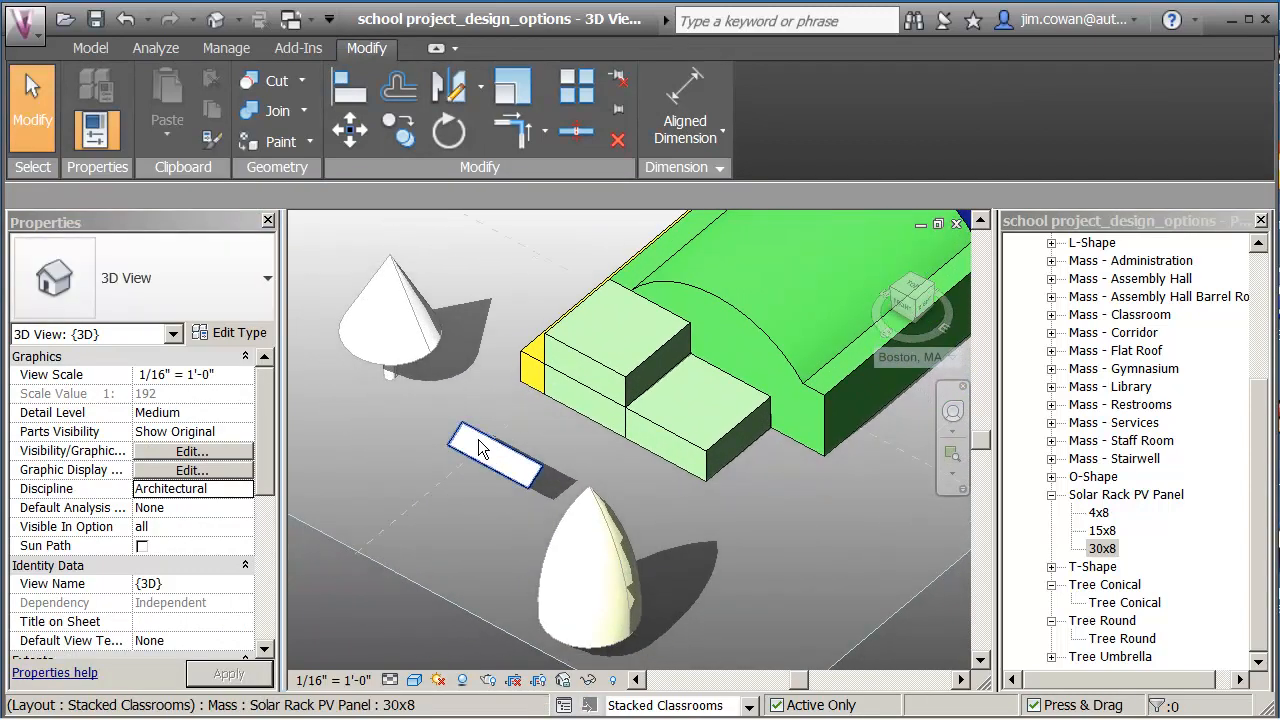
left_click(473, 440)
right_click(473, 440)
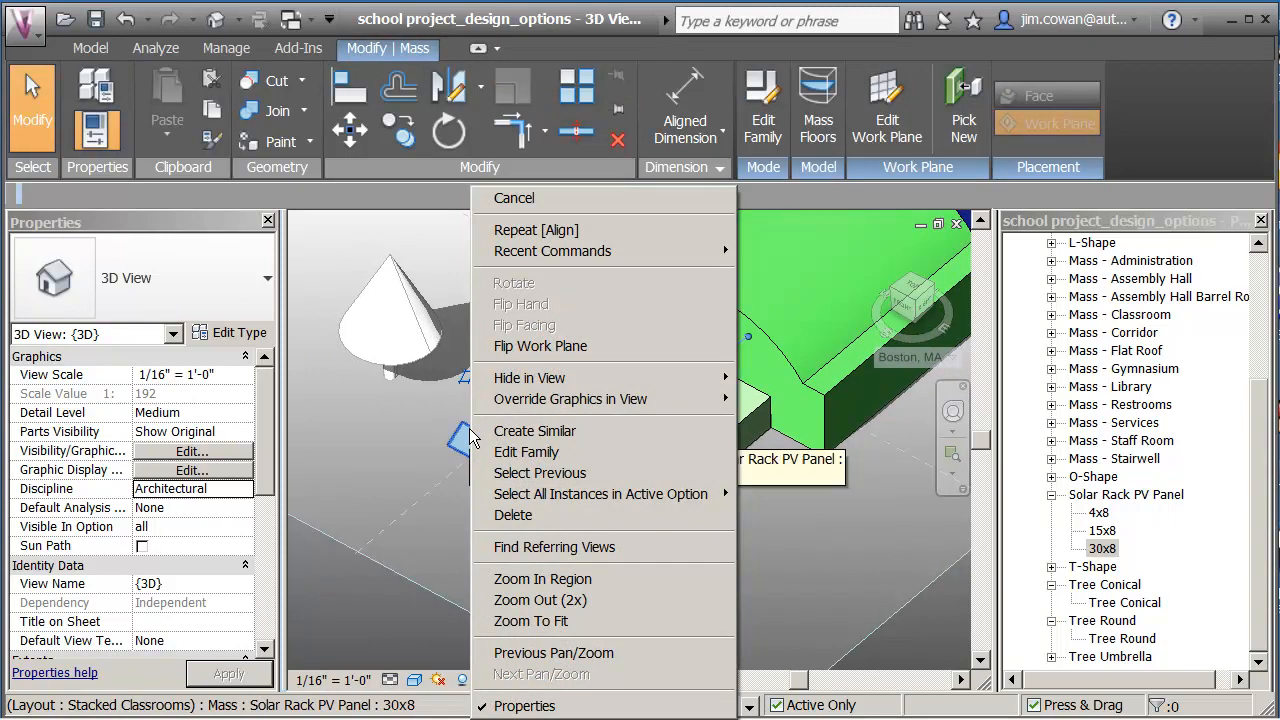
left_click(512, 438)
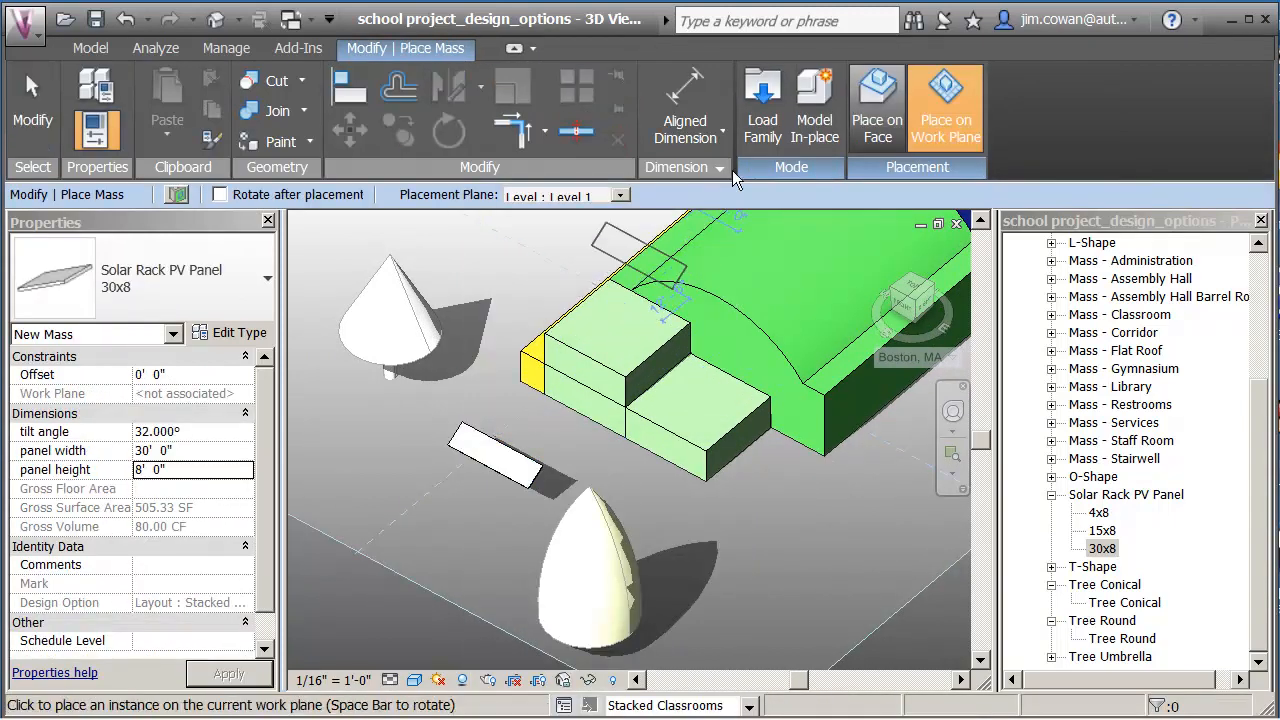
Place 30x8 PV panels on faces: two on the upper classroom roof, one on the lower roof.
left_click(877, 102)
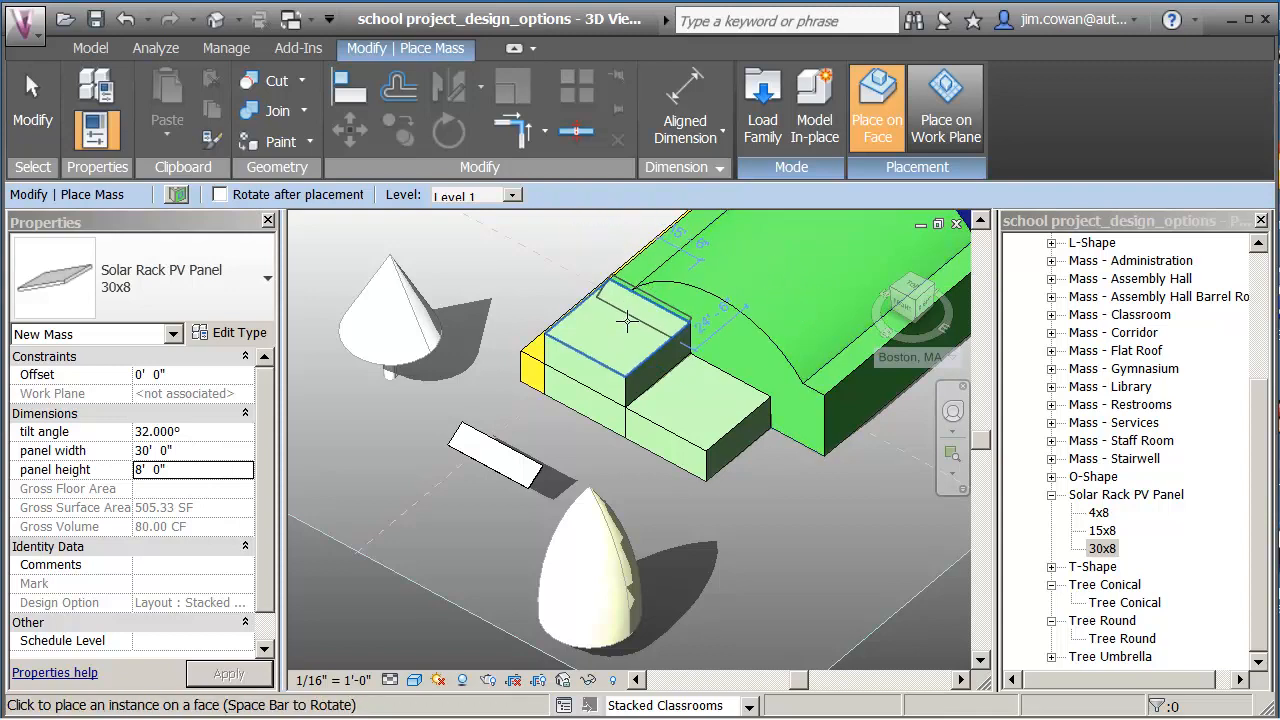
left_click(600, 338)
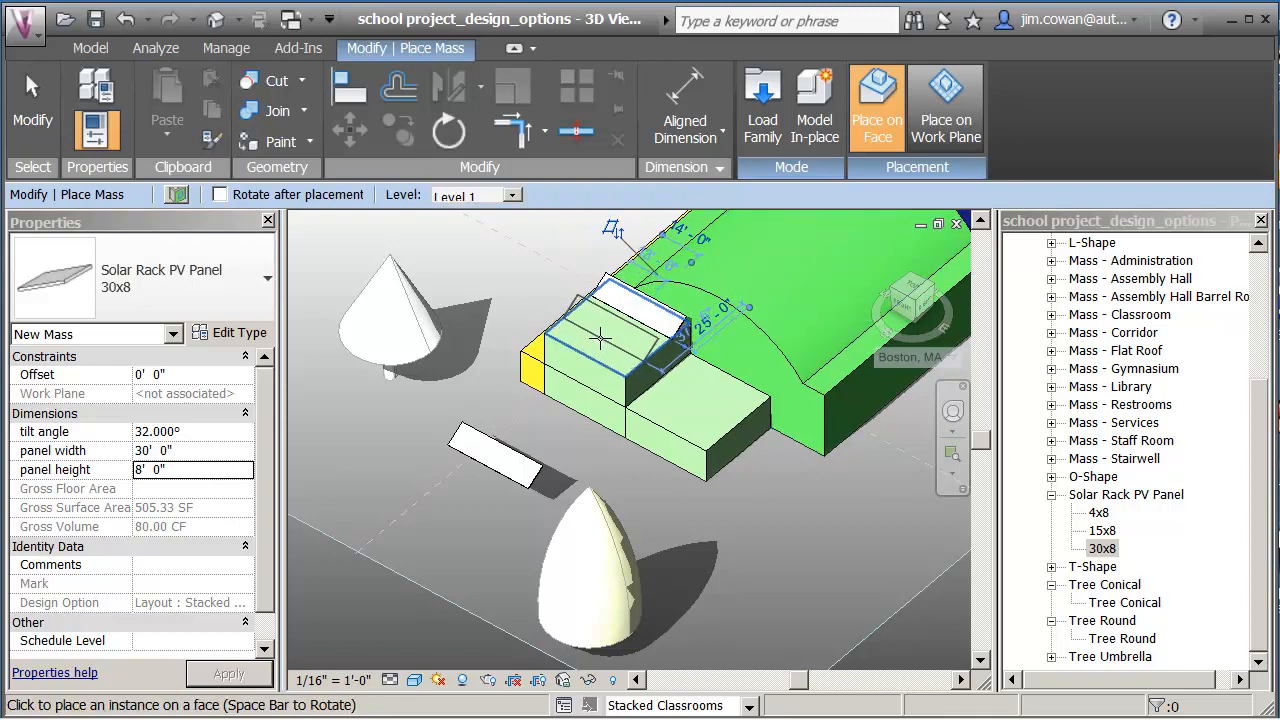
left_click(600, 338)
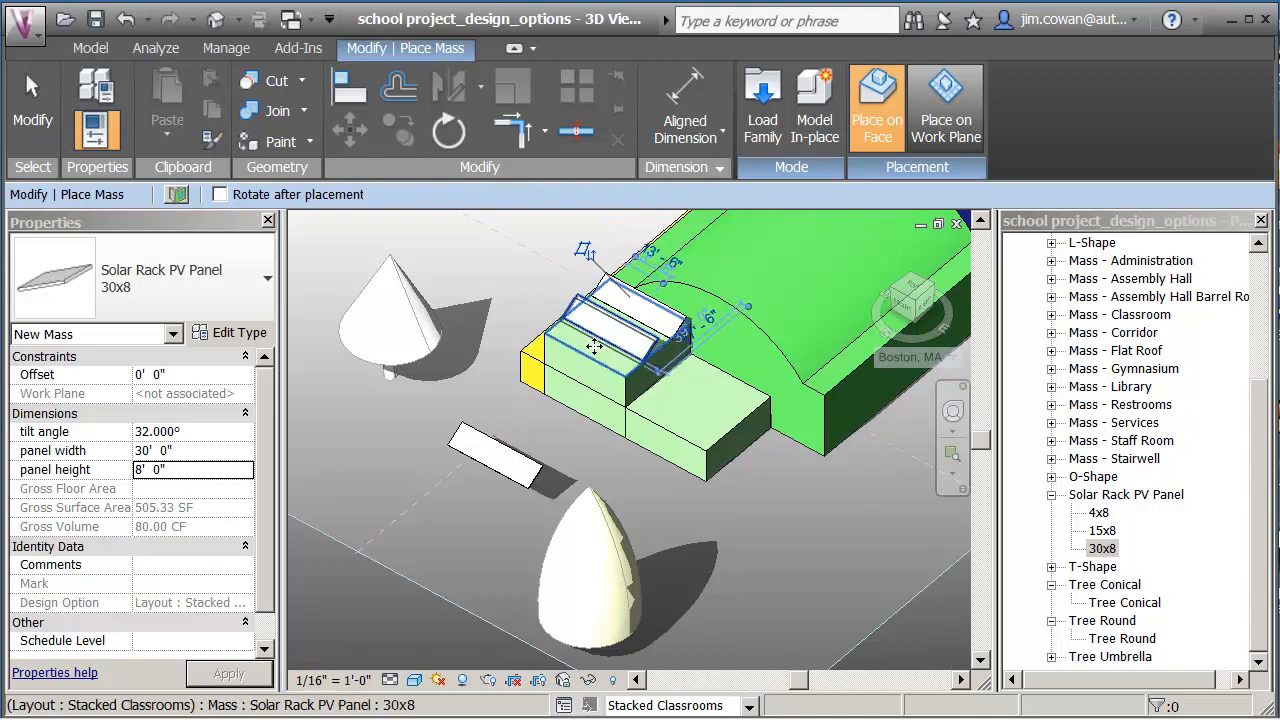
left_click(680, 412)
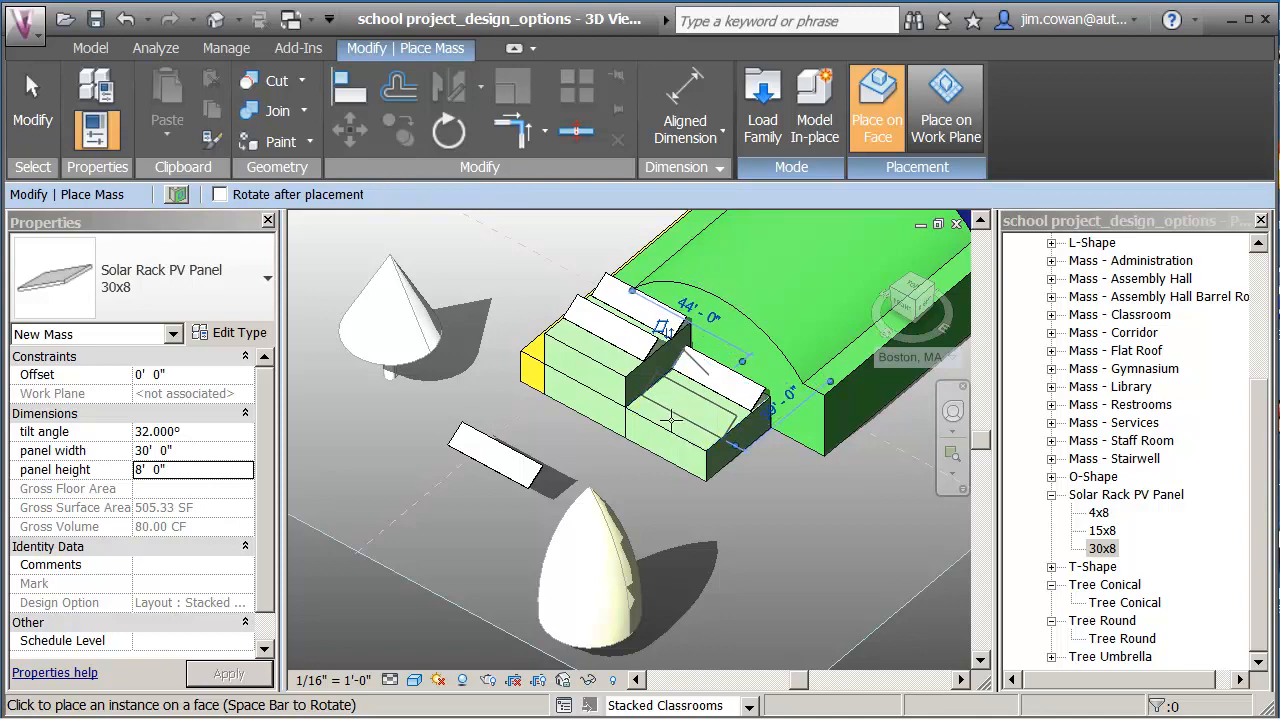
key("Escape")
key("Escape")
left_click(530, 470)
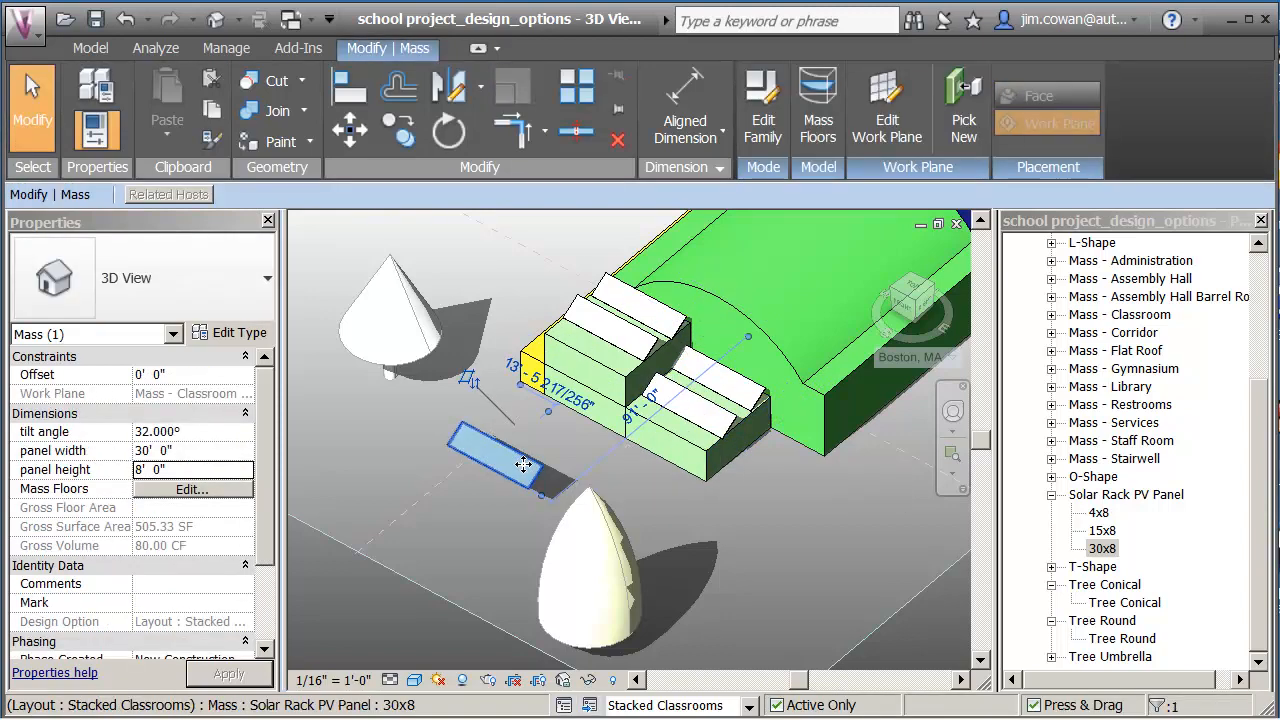
Delete the stray solar panel left on the ground.
key("Delete")
middle_click_drag(518, 466, 707, 250, "shift")
scroll(613, 556, "up", 2)
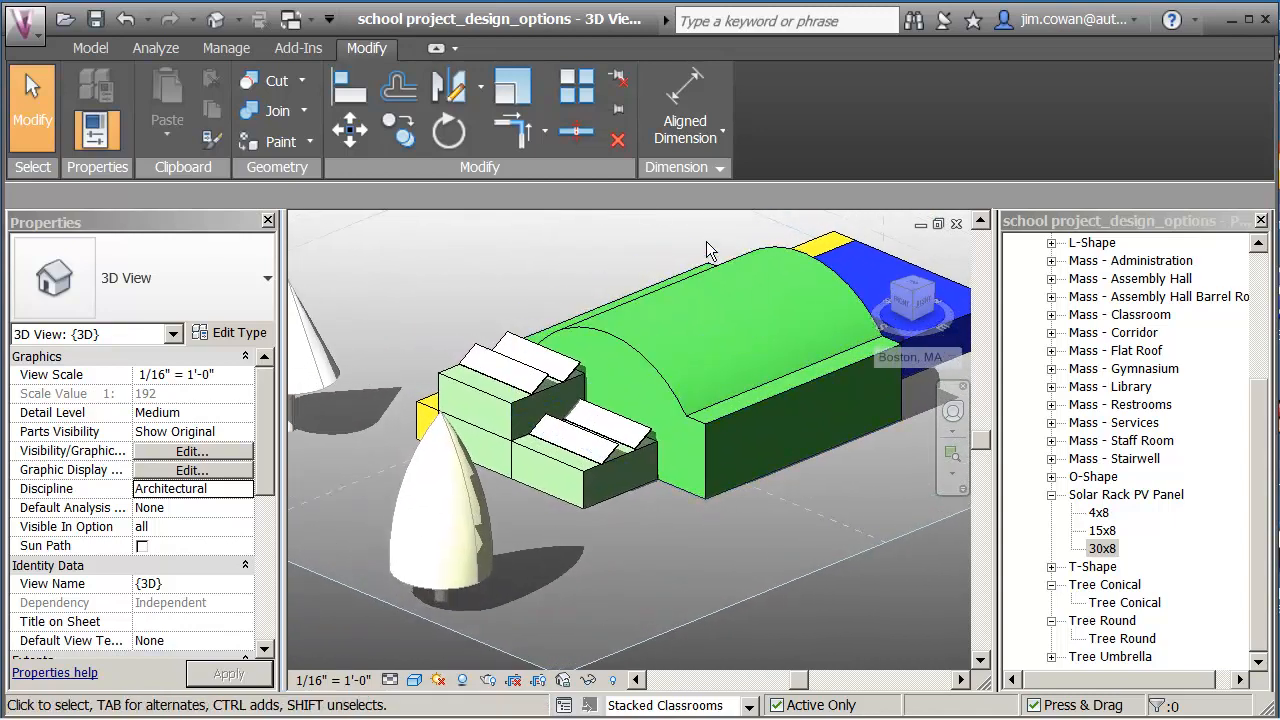
Preview the Main Model in Design Options, then return to editing Stacked Classrooms.
left_click(158, 48)
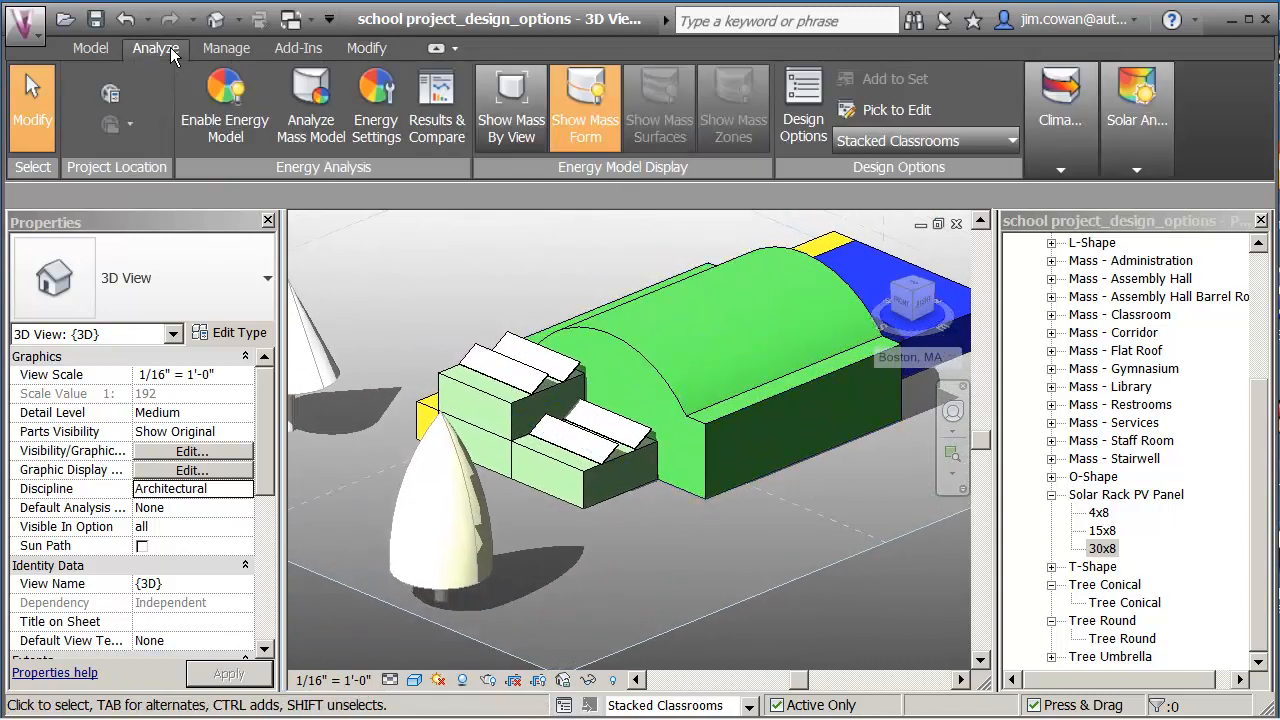
left_click(882, 140)
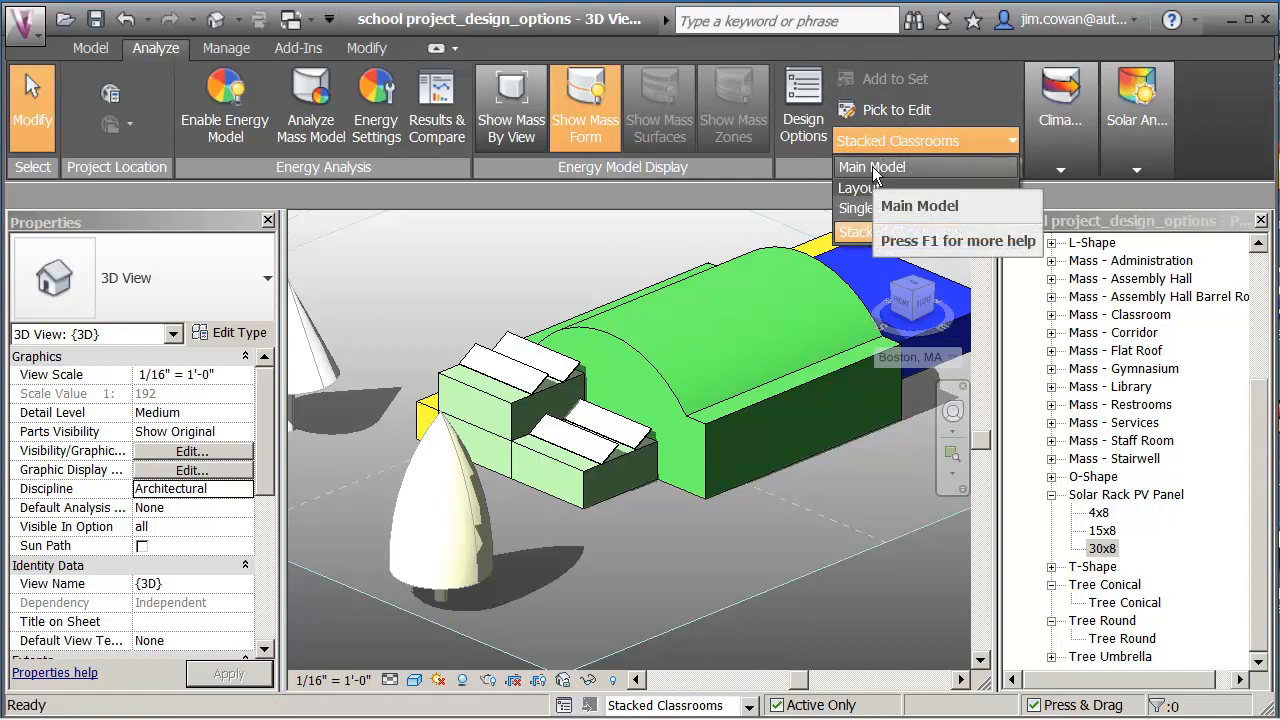
left_click(873, 167)
middle_click_drag(645, 314, 711, 251)
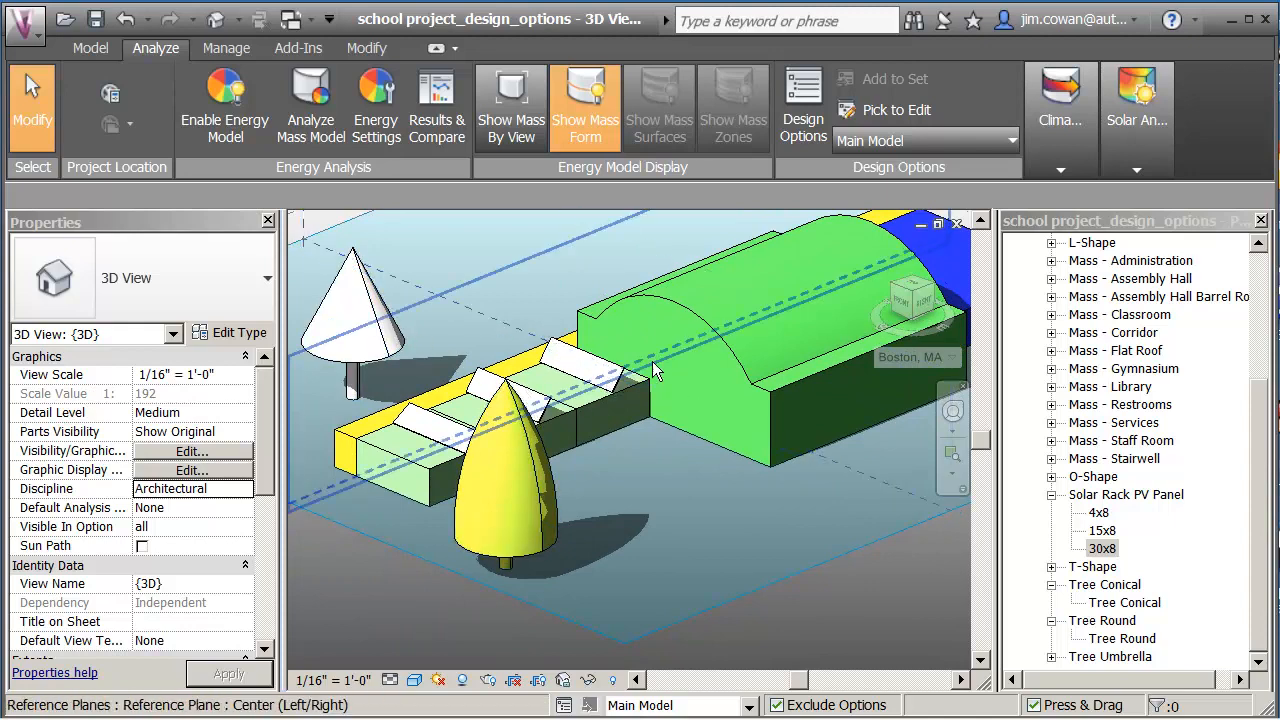
left_click(875, 142)
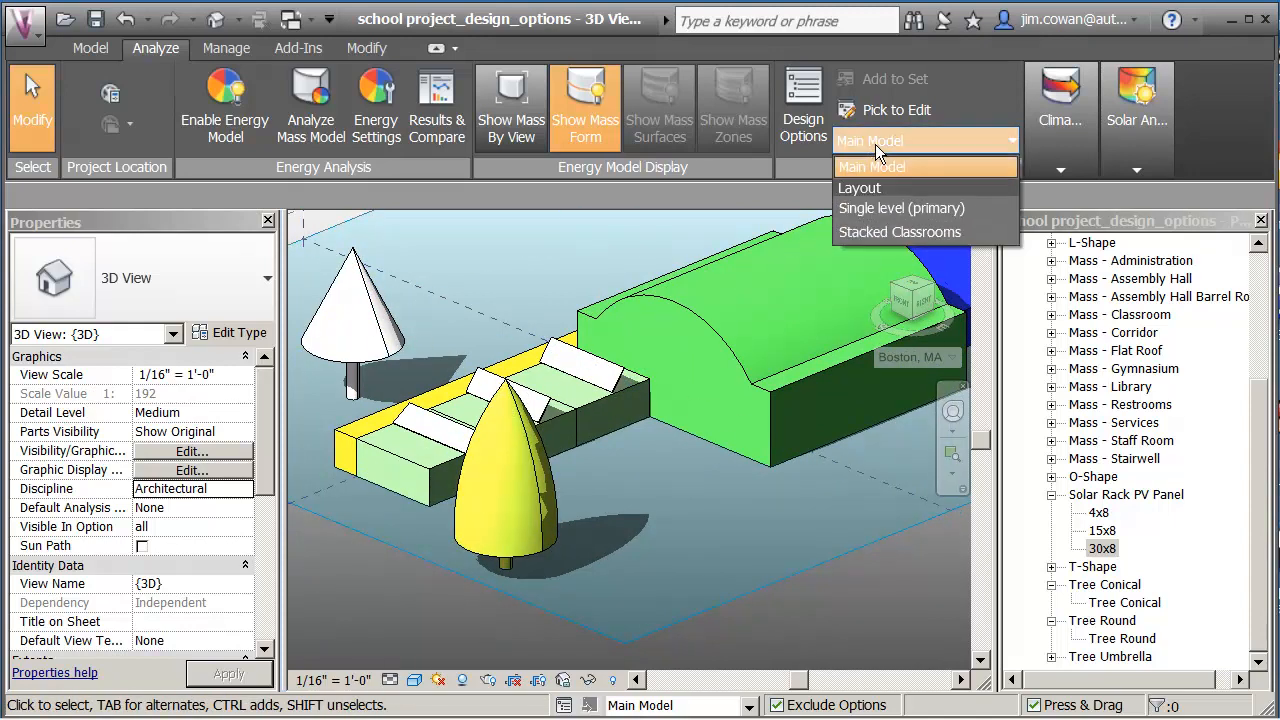
left_click(865, 232)
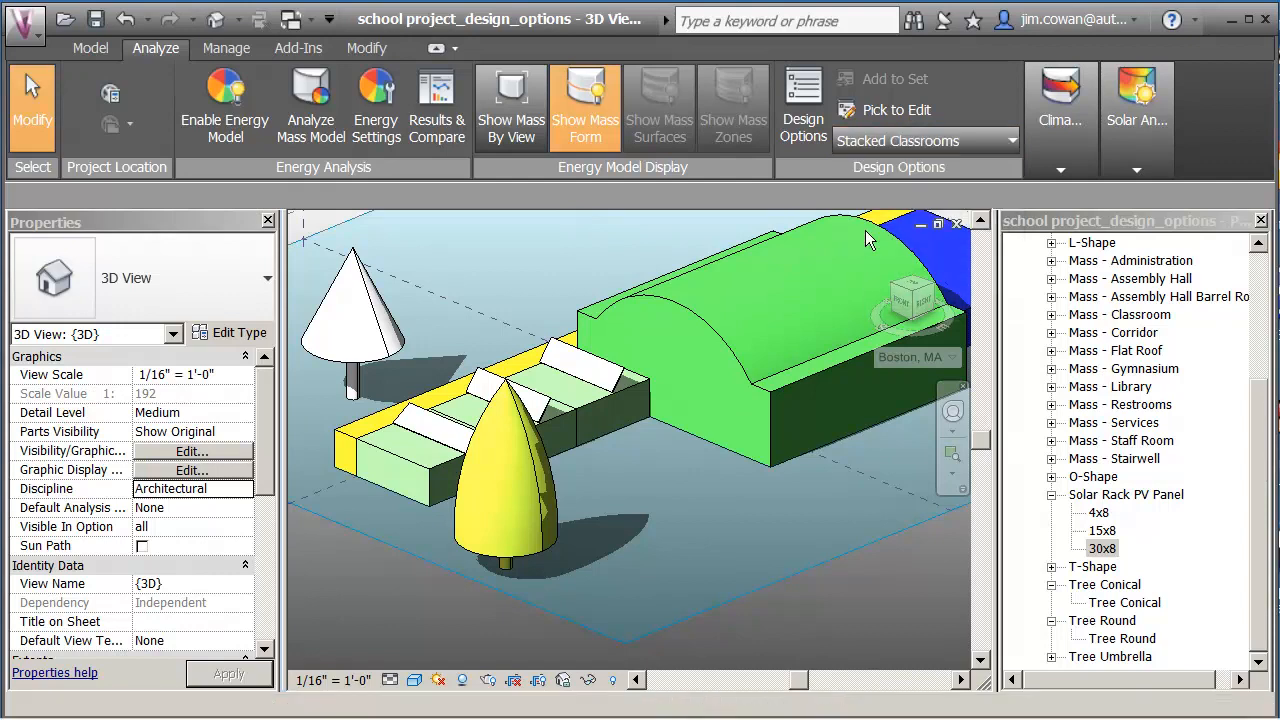
scroll(694, 535, "down", 3)
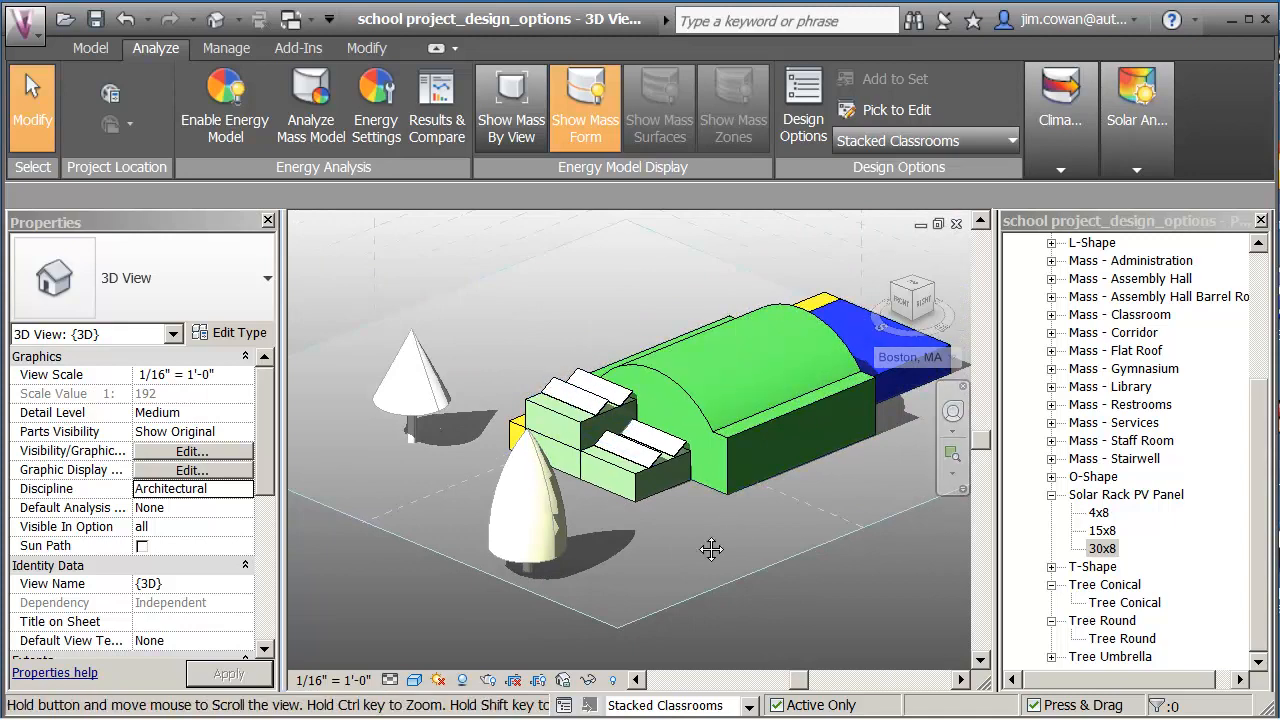
middle_click_drag(750, 542, 696, 536)
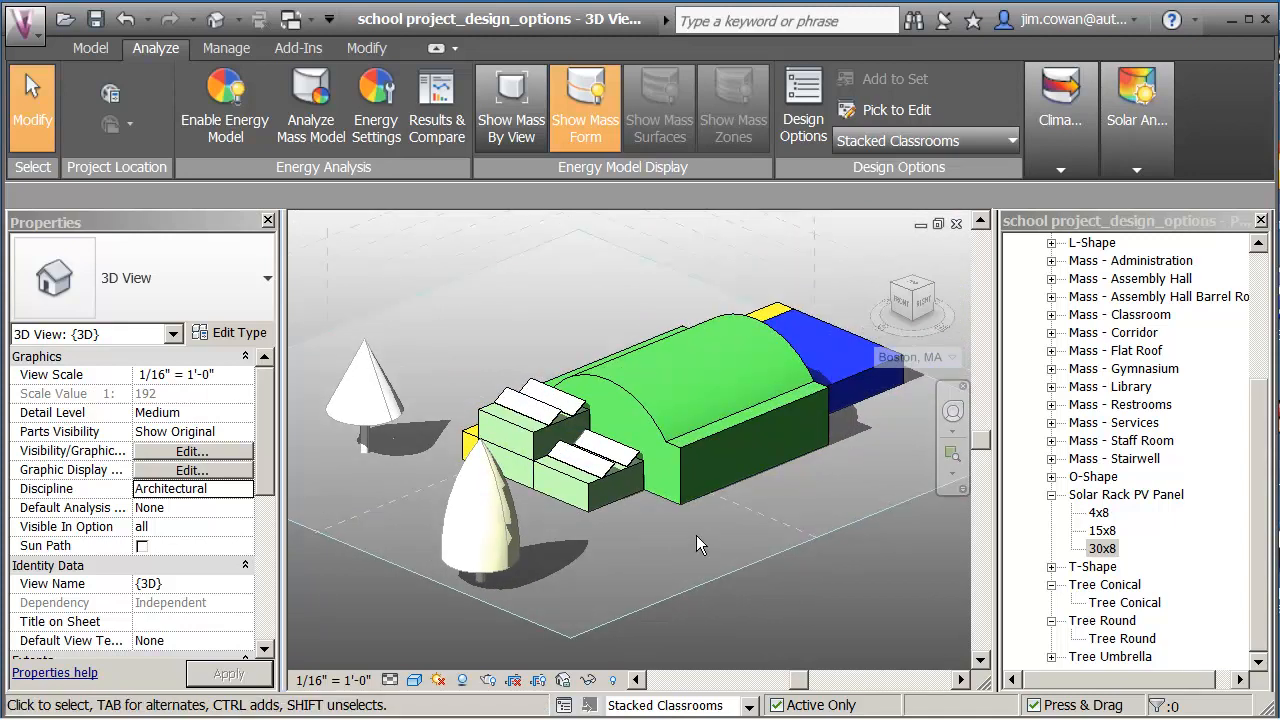